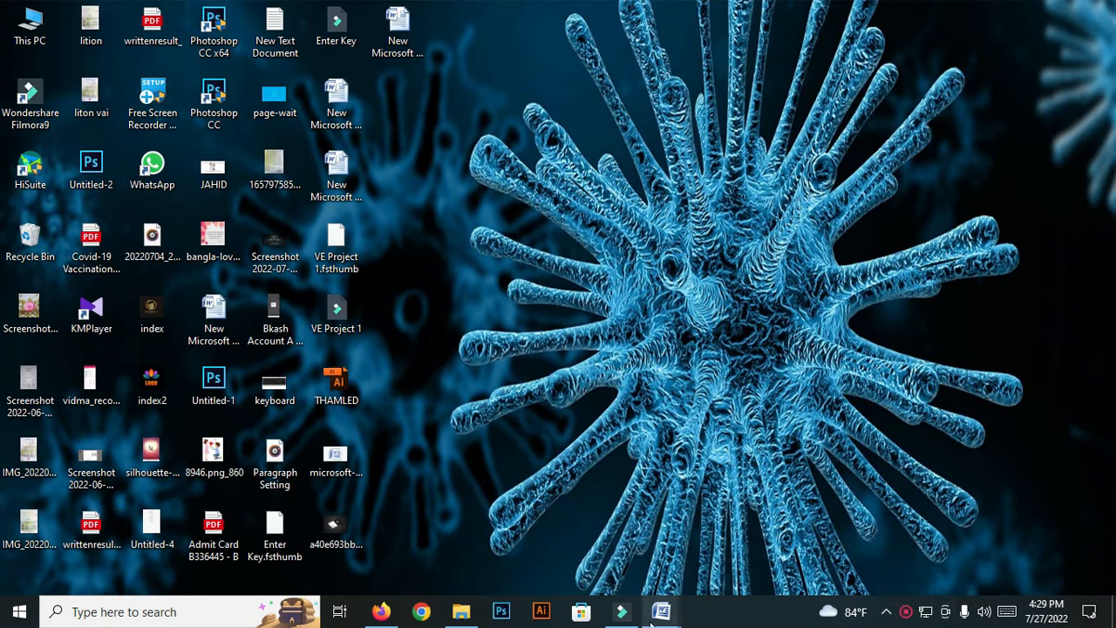
- Switch to the Word document that contains the single short paragraph
{"action": "mouse_move", "coordinate": [662, 612]}
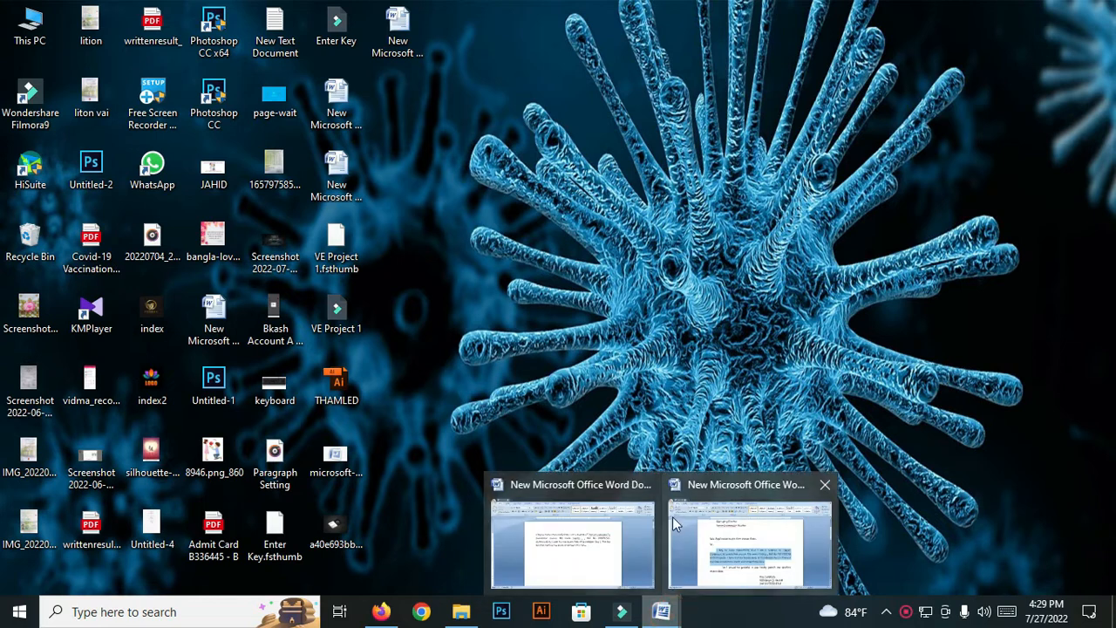
{"action": "left_click", "coordinate": [608, 558]}
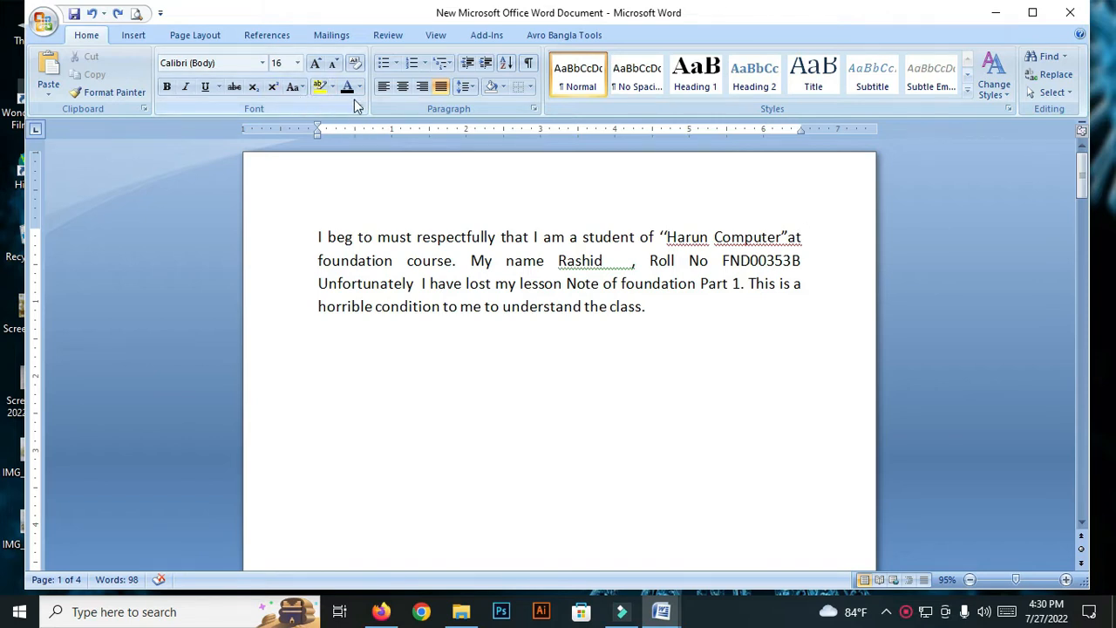
- Try the All Borders option on the paragraph and undo it
{"action": "left_click", "coordinate": [529, 86]}
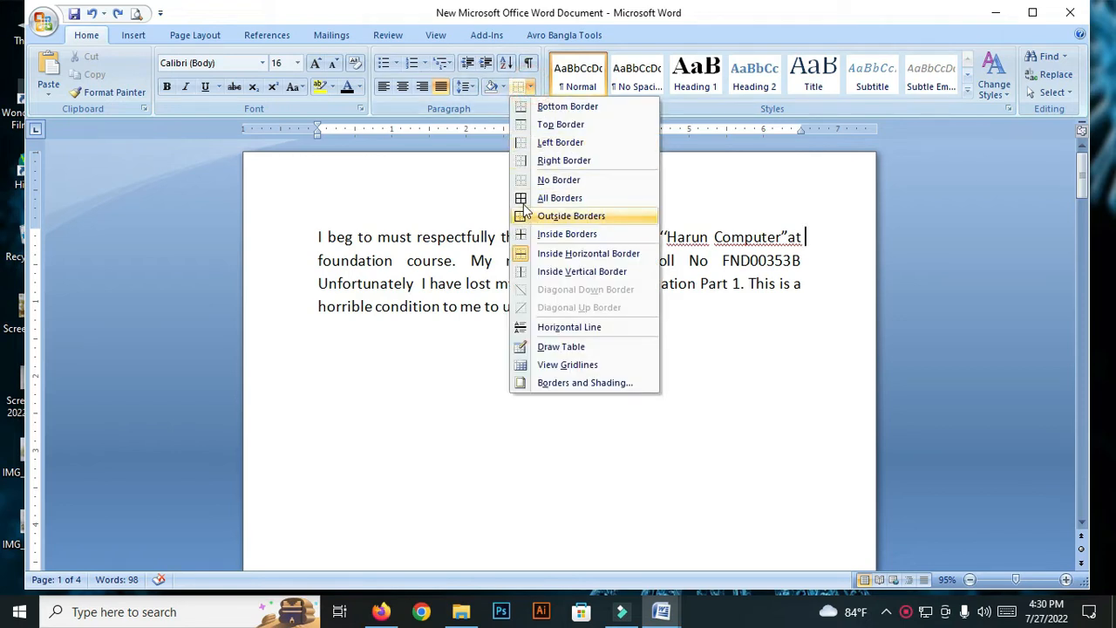
{"action": "left_click", "coordinate": [536, 194]}
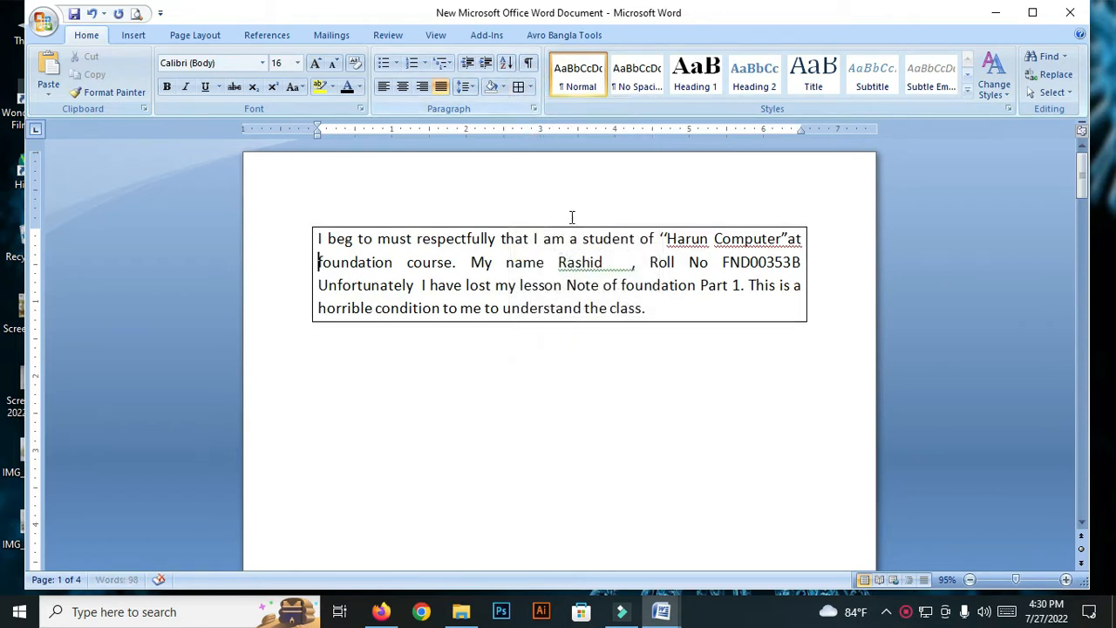
{"action": "left_click", "coordinate": [315, 216]}
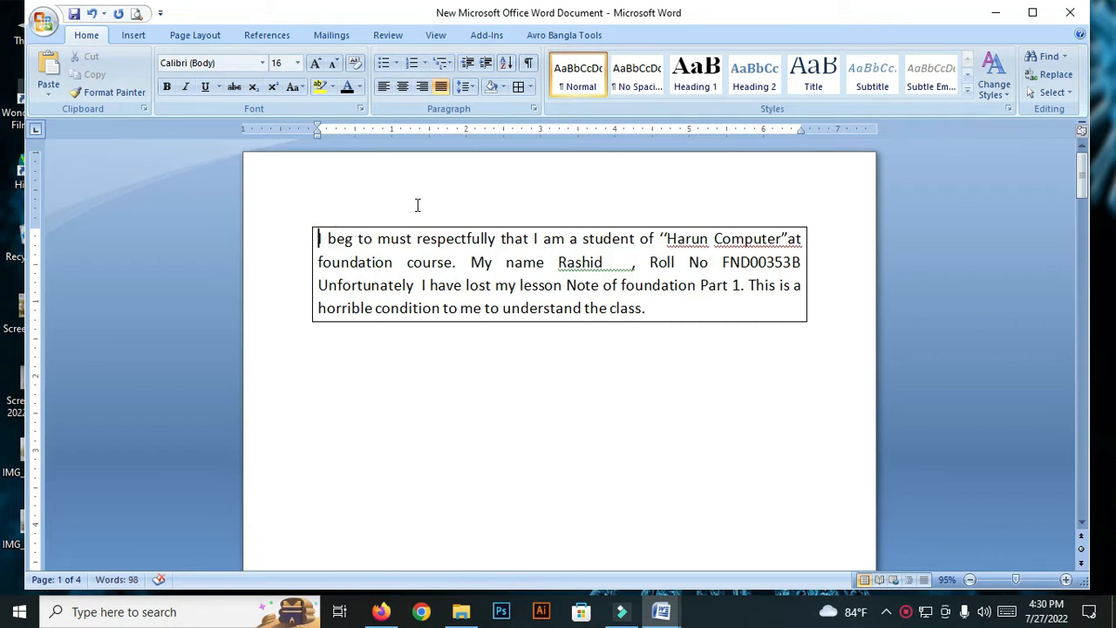
{"action": "key", "text": "ctrl+z"}
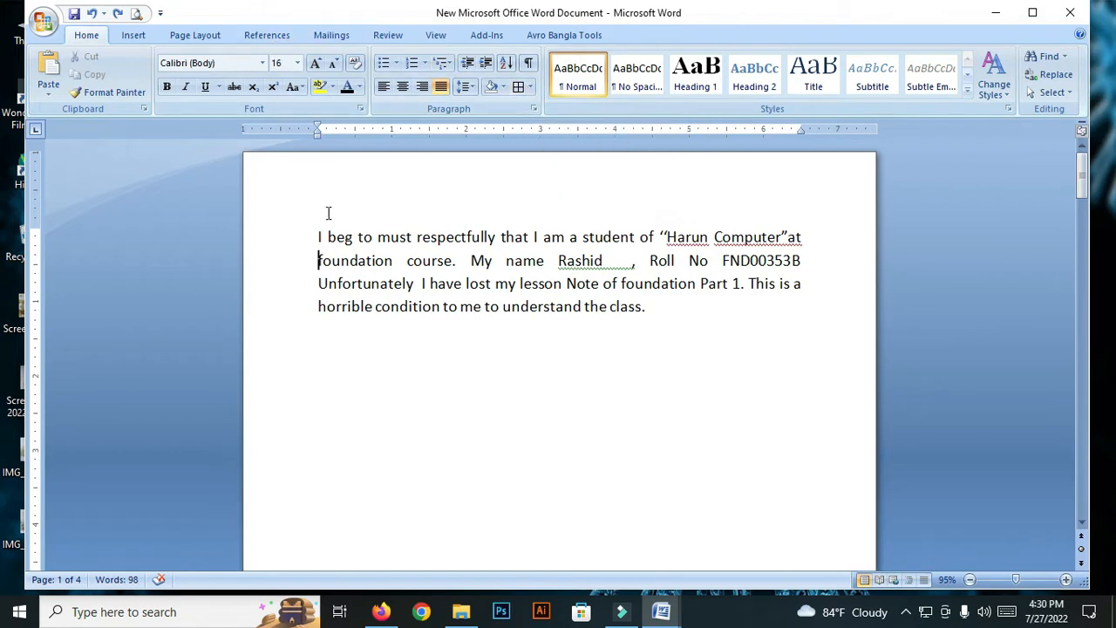
- Apply a bottom border to the paragraph that ends with "understand the class."
{"action": "left_click_drag", "start_coordinate": [316, 238], "coordinate": [765, 311]}
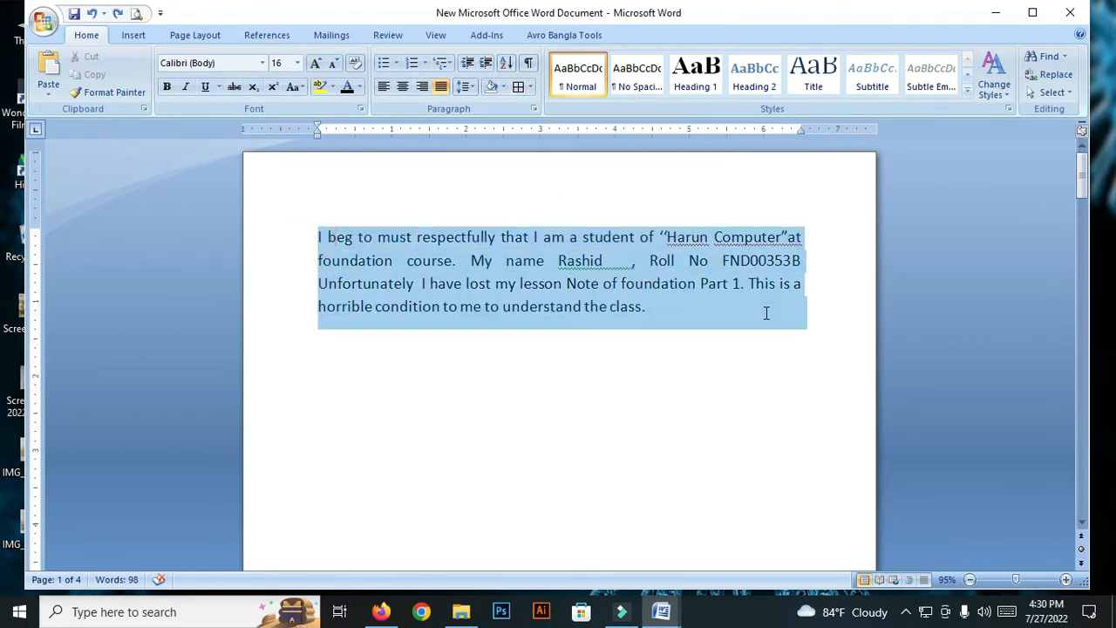
{"action": "left_click", "coordinate": [618, 259]}
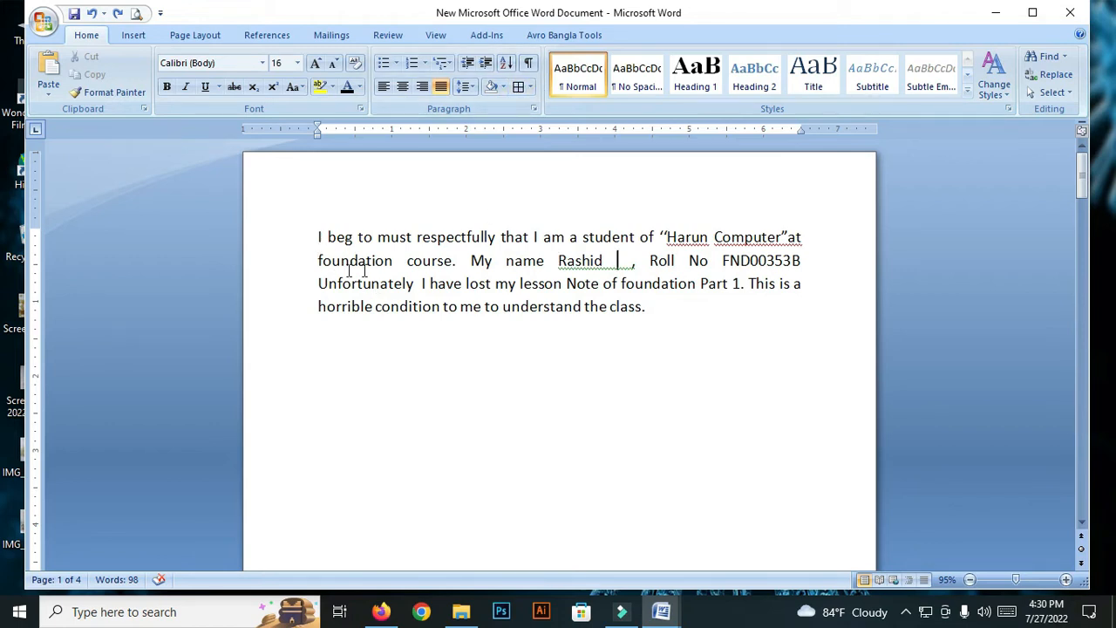
{"action": "left_click", "coordinate": [675, 306]}
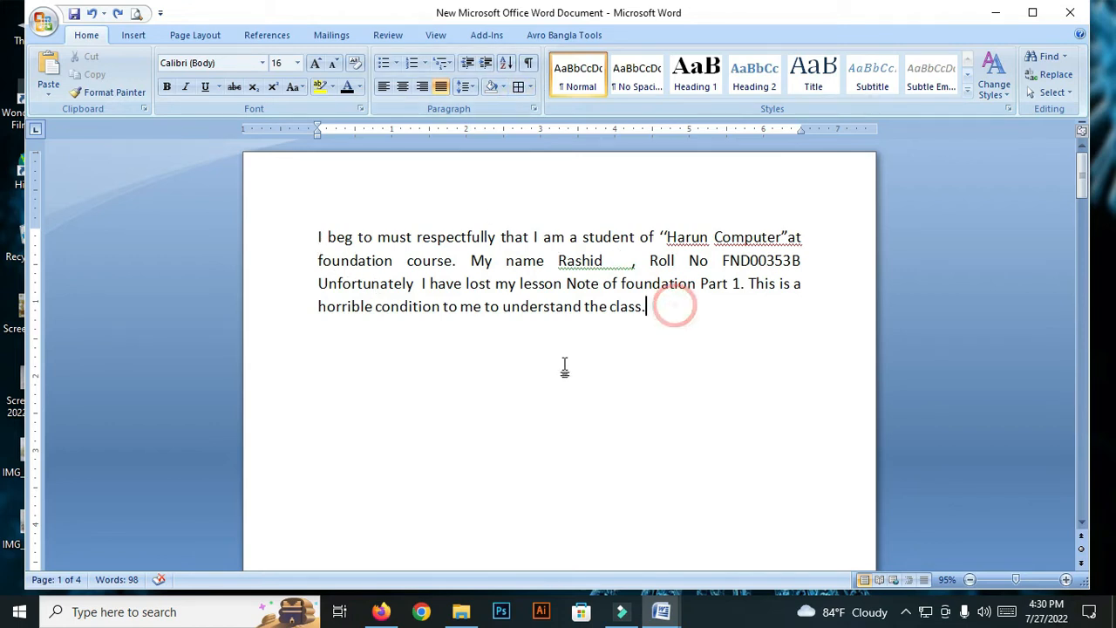
{"action": "left_click", "coordinate": [530, 87]}
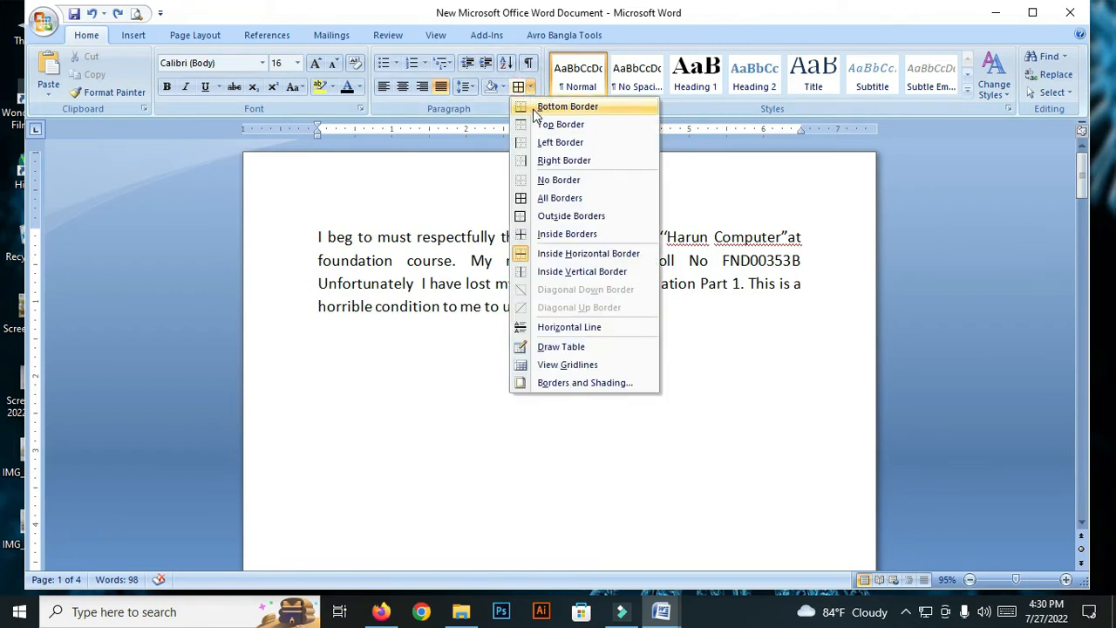
{"action": "left_click", "coordinate": [566, 106]}
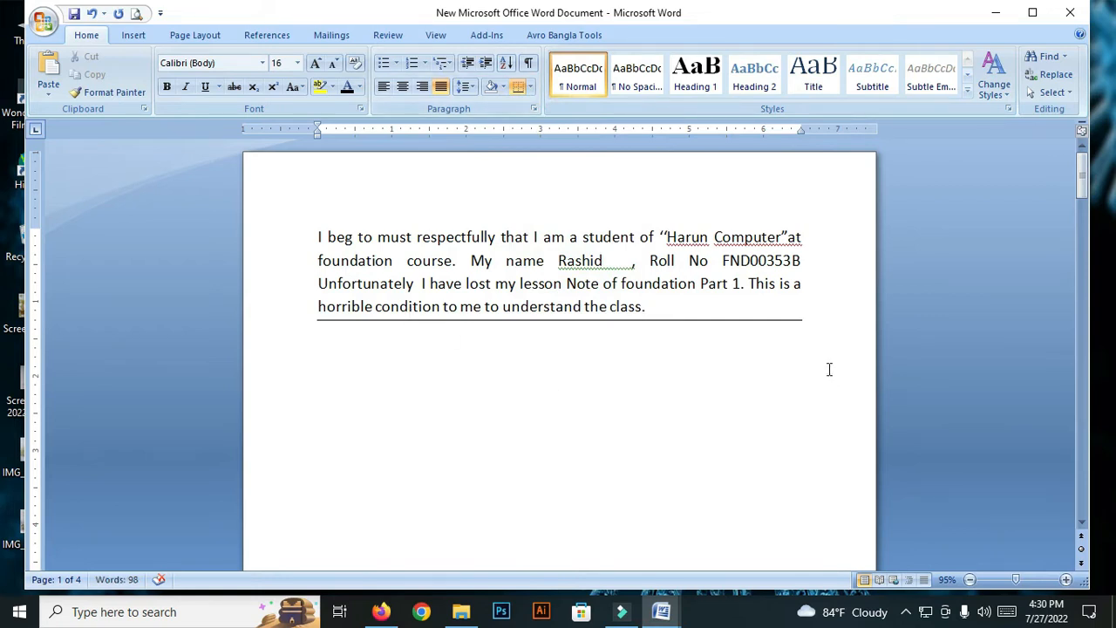
- Insert a new bordered line below the paragraph and delete that extra line
{"action": "left_click", "coordinate": [705, 326]}
{"action": "key", "text": "Return"}
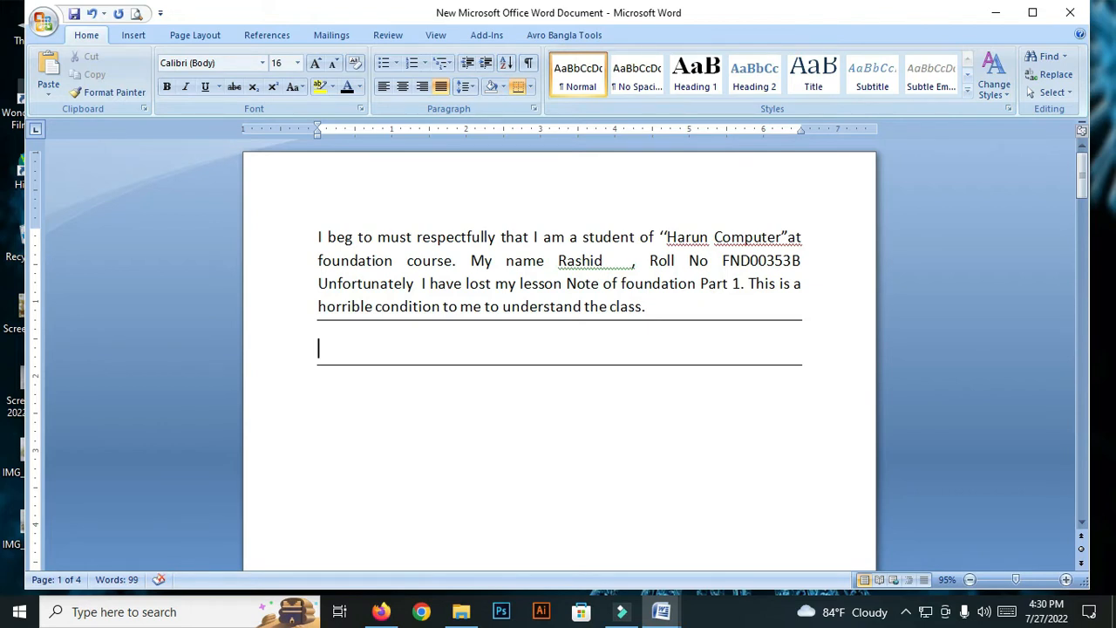
{"action": "key", "text": "Delete"}
{"action": "key", "text": "Delete"}
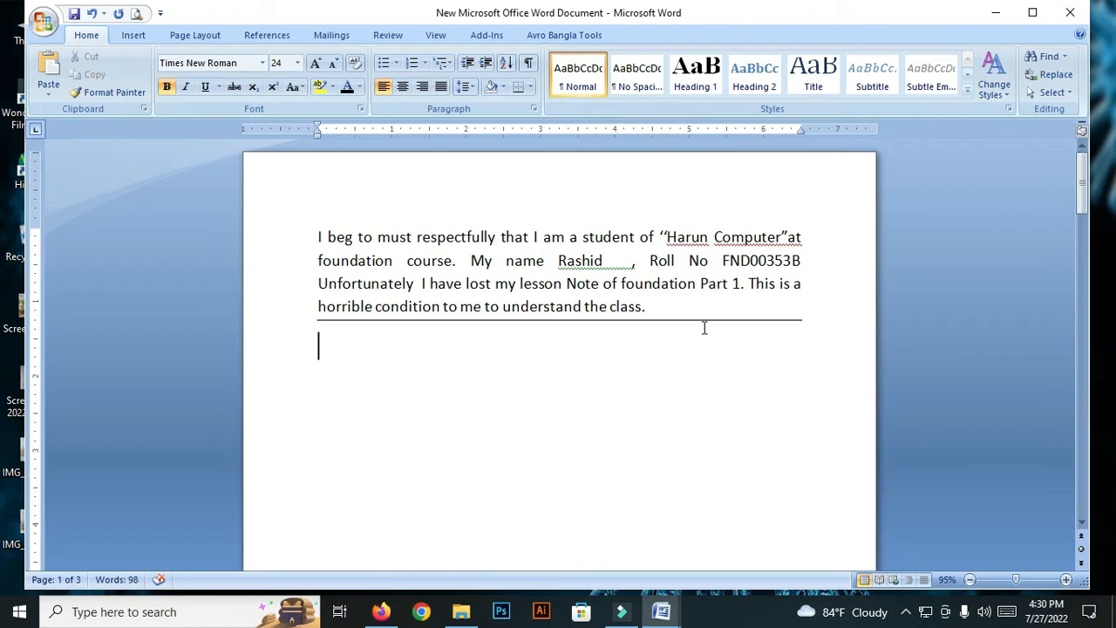
- Add a blank line after the paragraph and remove the extra bottom border beneath that blank line
{"action": "left_click", "coordinate": [333, 336]}
{"action": "left_click", "coordinate": [660, 308]}
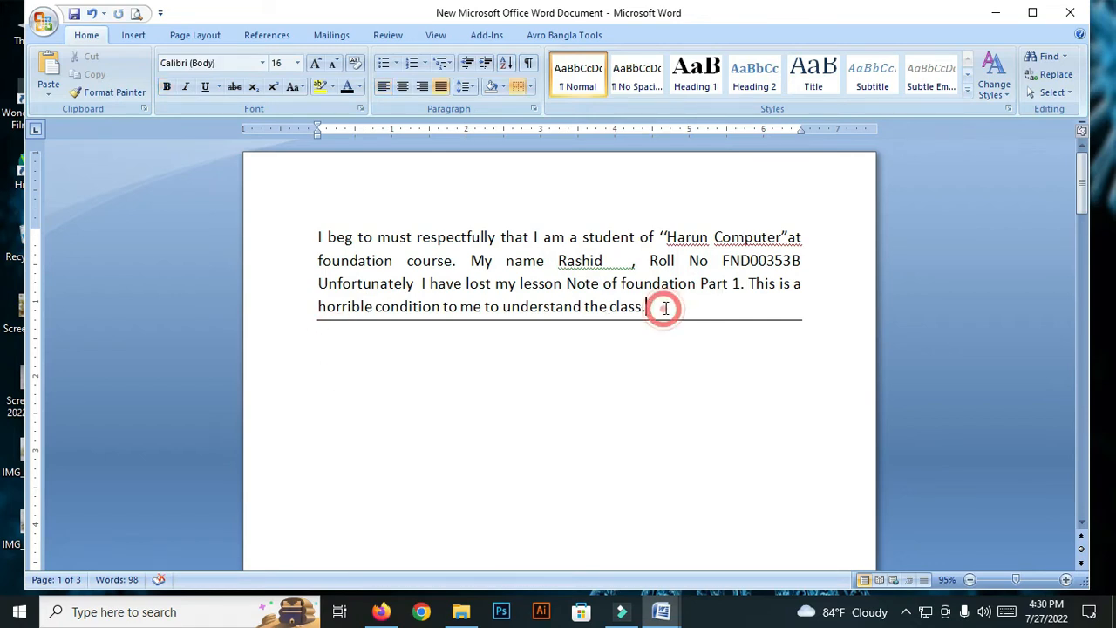
{"action": "key", "text": "Return"}
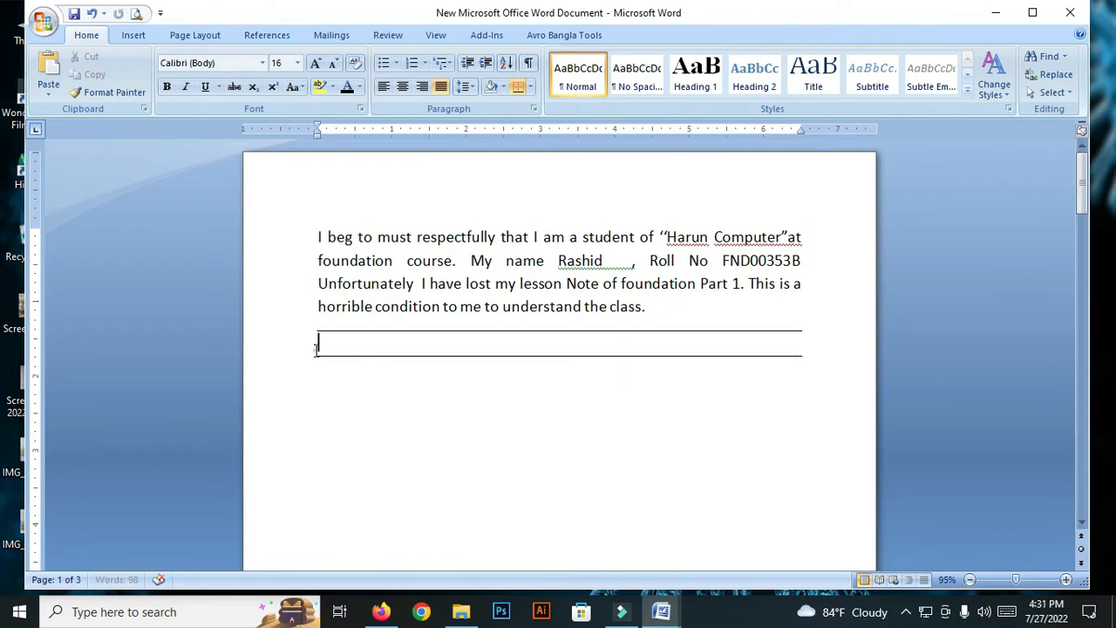
{"action": "left_click_drag", "start_coordinate": [317, 345], "coordinate": [526, 389]}
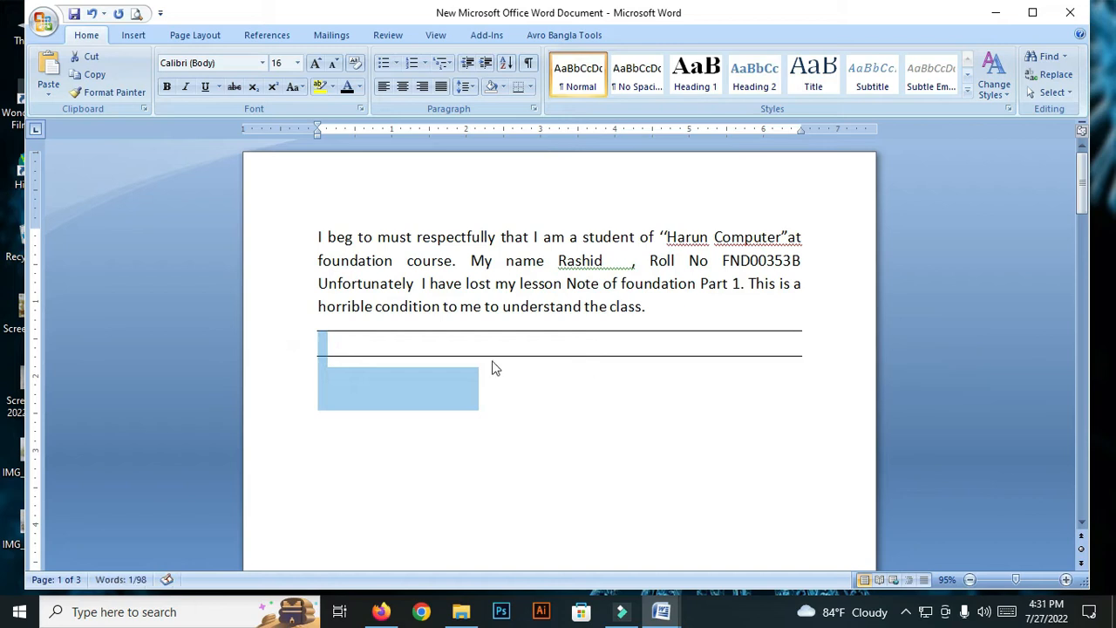
{"action": "left_click", "coordinate": [493, 366]}
{"action": "left_click", "coordinate": [518, 87]}
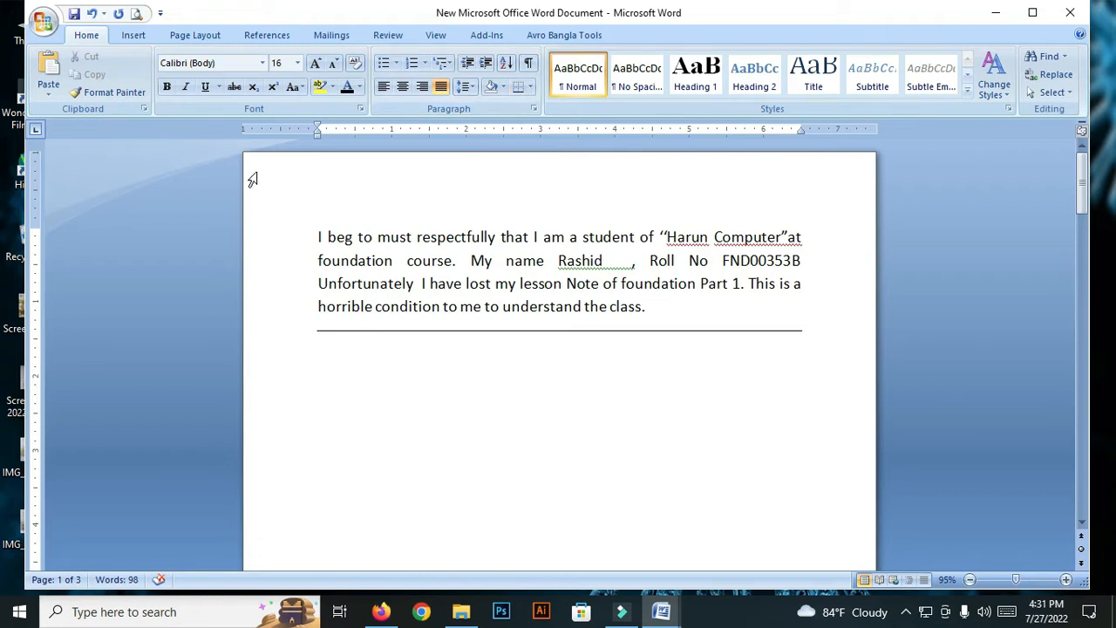
- Copy the whole paragraph and paste a duplicate directly below its border line
{"action": "left_click_drag", "start_coordinate": [313, 236], "coordinate": [663, 319]}
{"action": "key", "text": "ctrl+c"}
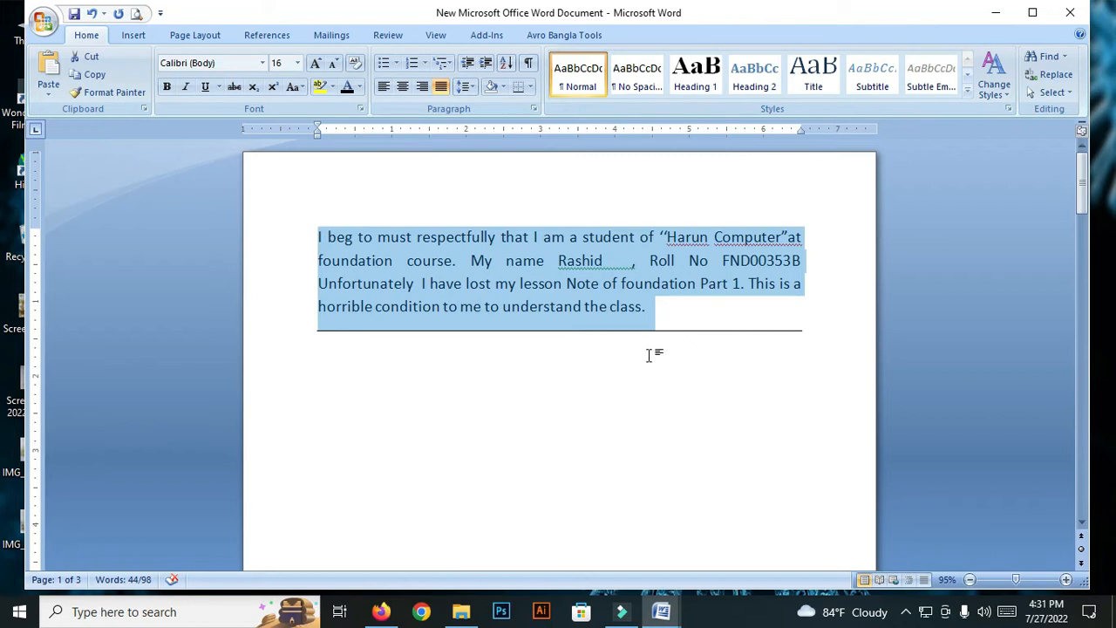
{"action": "left_click", "coordinate": [568, 343]}
{"action": "key", "text": "ctrl+v"}
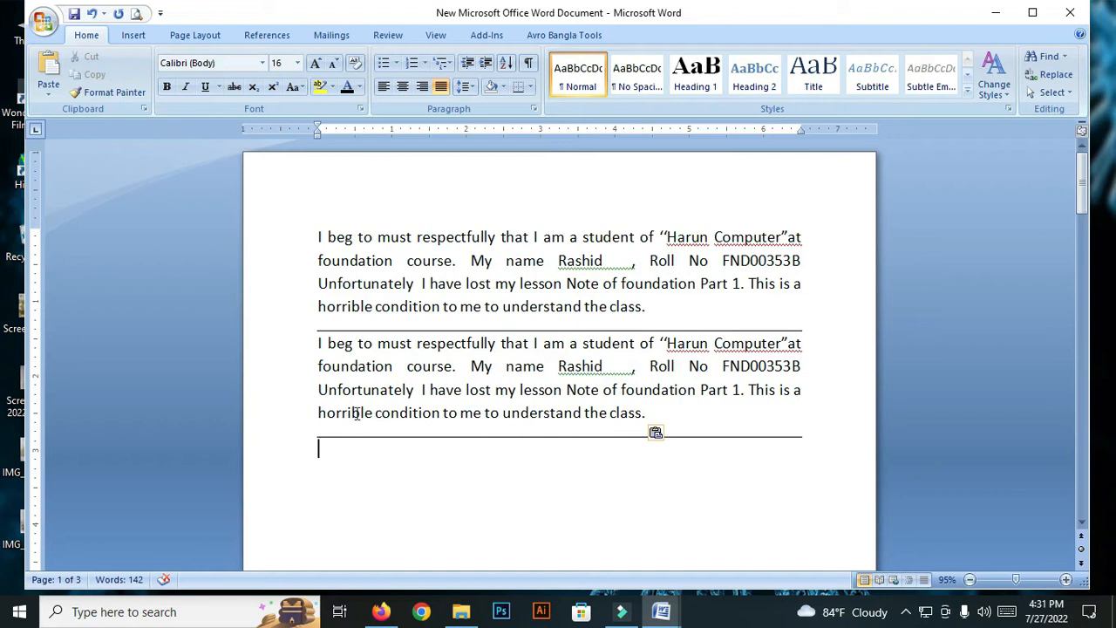
- Try toggling the bottom border across the end of the second paragraph and the blank line, and undo it
{"action": "key", "text": "BackSpace"}
{"action": "key", "text": "Return"}
{"action": "left_click", "coordinate": [520, 88]}
{"action": "left_click", "coordinate": [519, 88]}
{"action": "left_click_drag", "start_coordinate": [356, 451], "coordinate": [356, 418]}
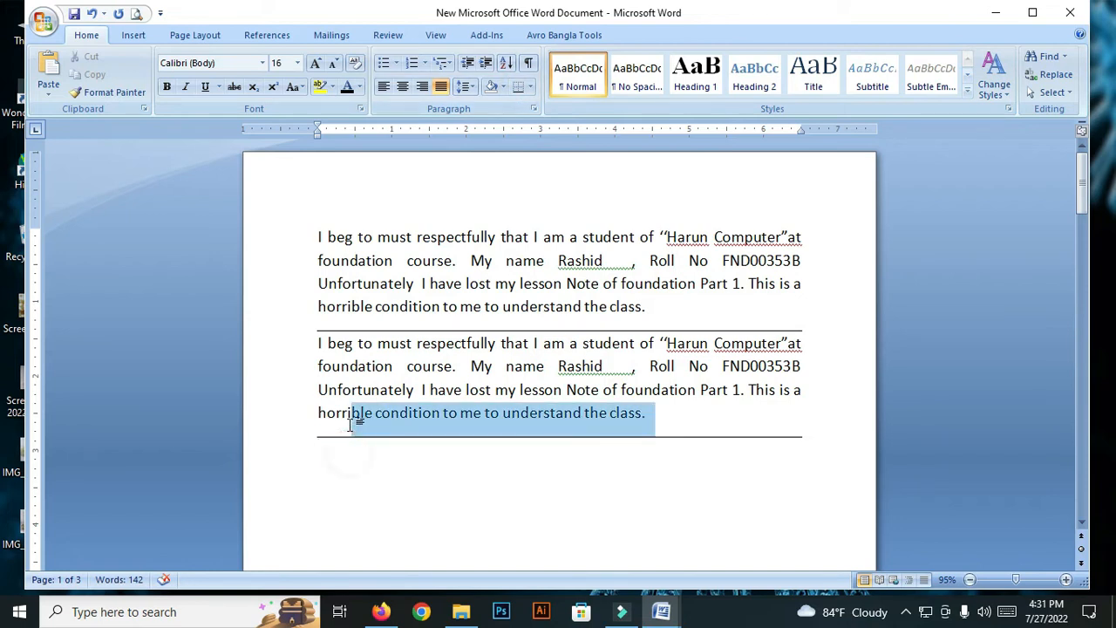
{"action": "left_click_drag", "start_coordinate": [667, 412], "coordinate": [678, 460]}
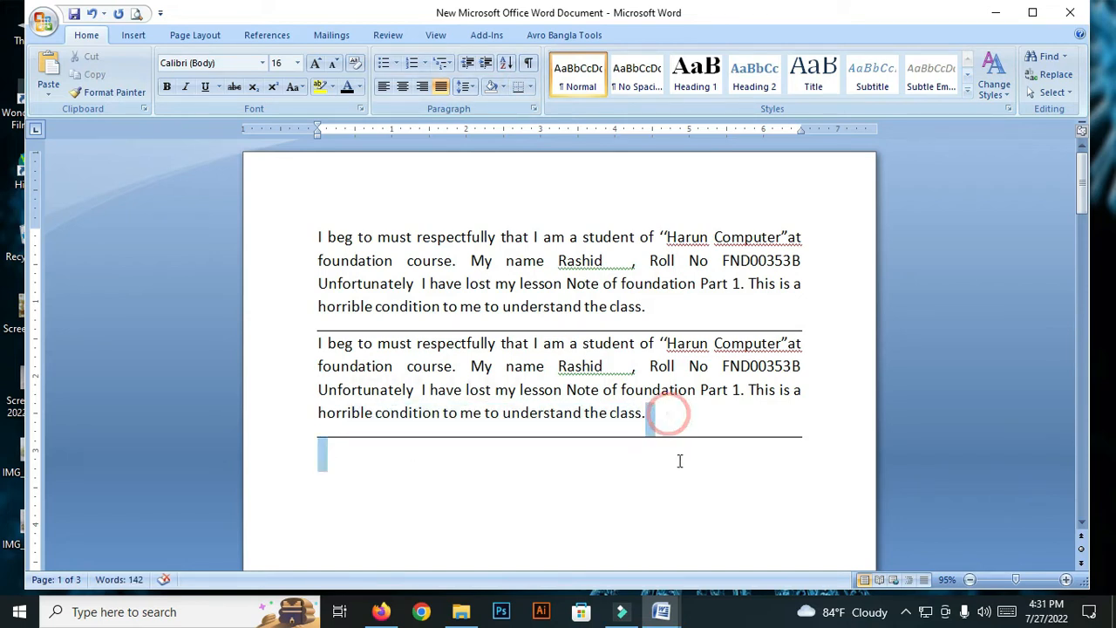
{"action": "left_click", "coordinate": [519, 88]}
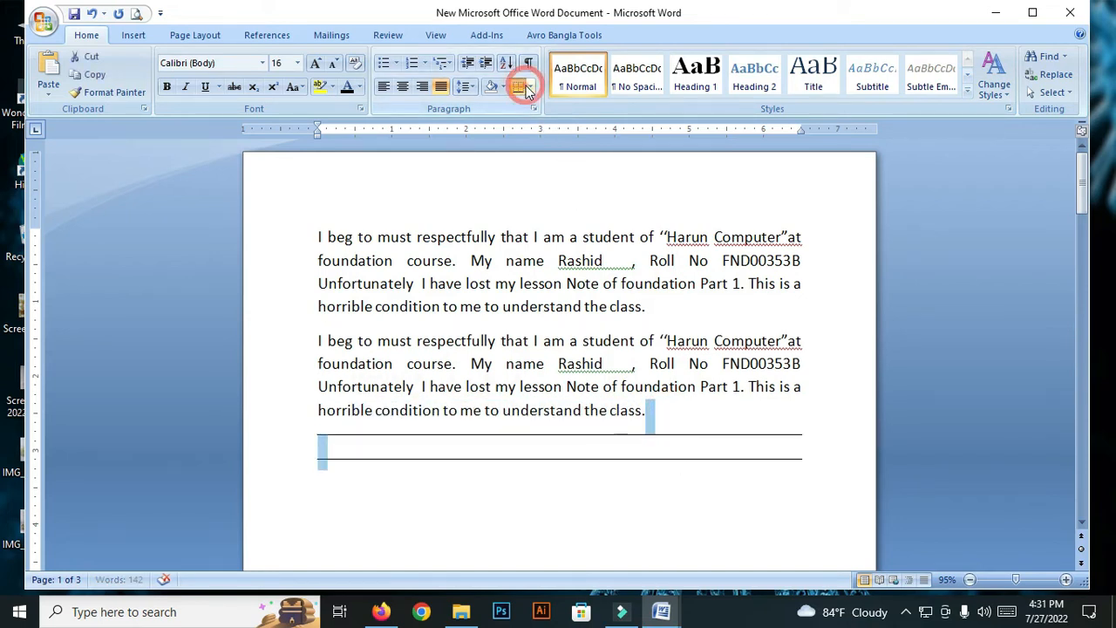
{"action": "key", "text": "ctrl+z"}
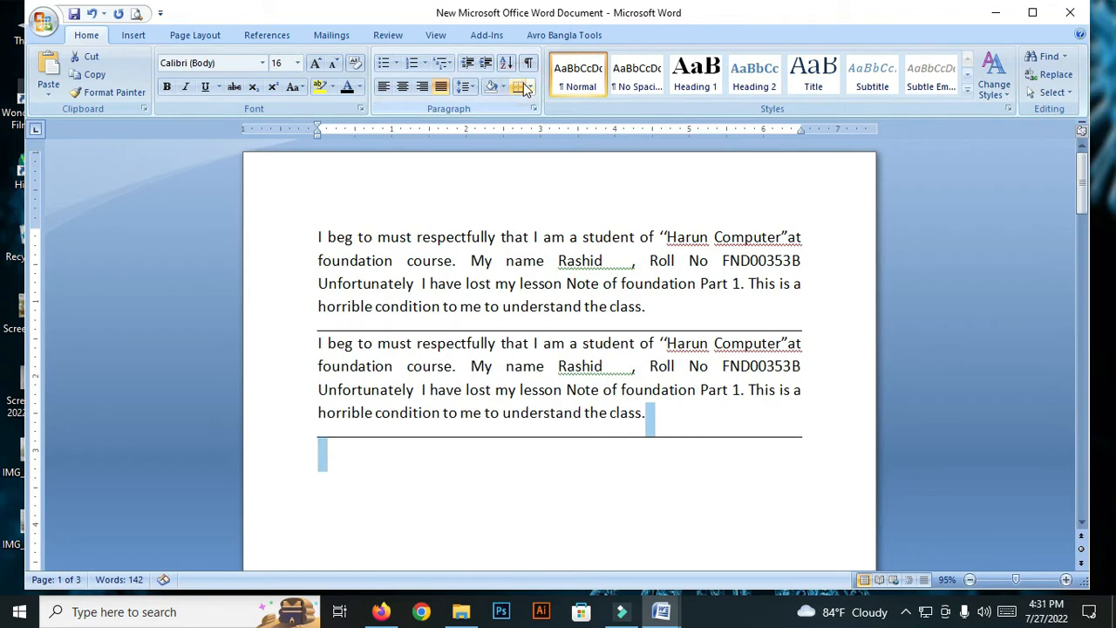
- Clear the borders from the selection with No Border and apply a bottom border to the first paragraph
{"action": "left_click", "coordinate": [529, 87]}
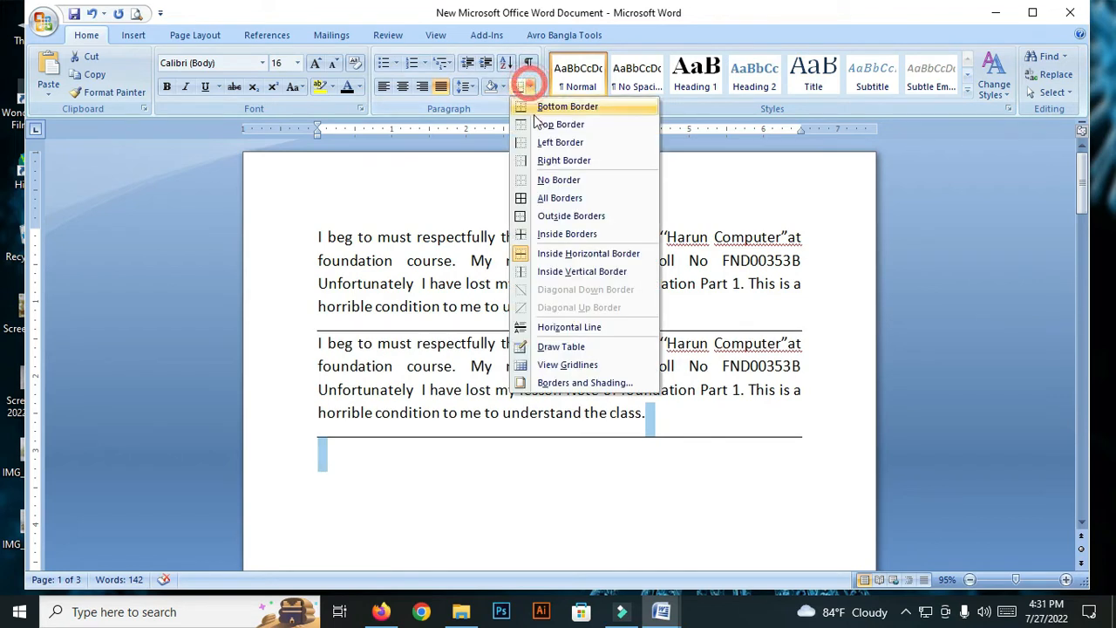
{"action": "left_click", "coordinate": [527, 183]}
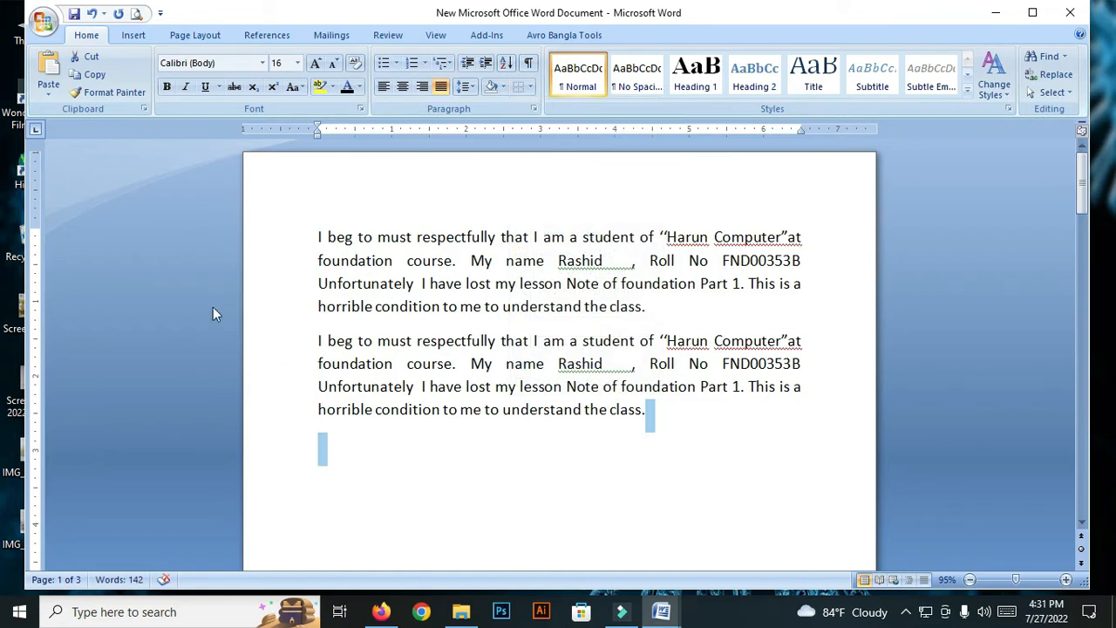
{"action": "left_click", "coordinate": [679, 319]}
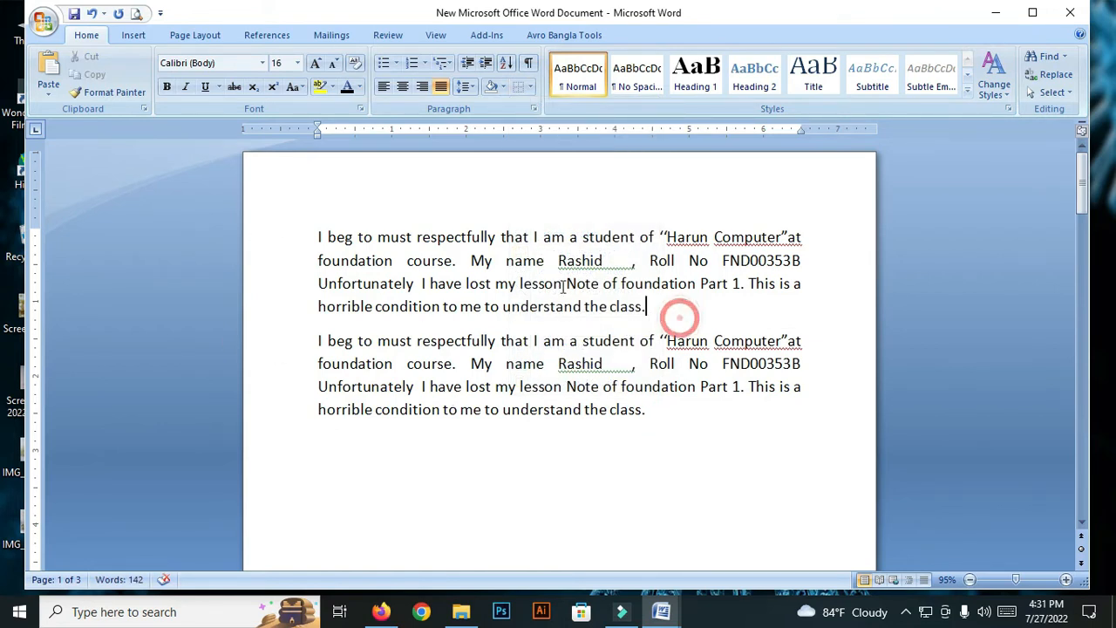
{"action": "left_click", "coordinate": [528, 87]}
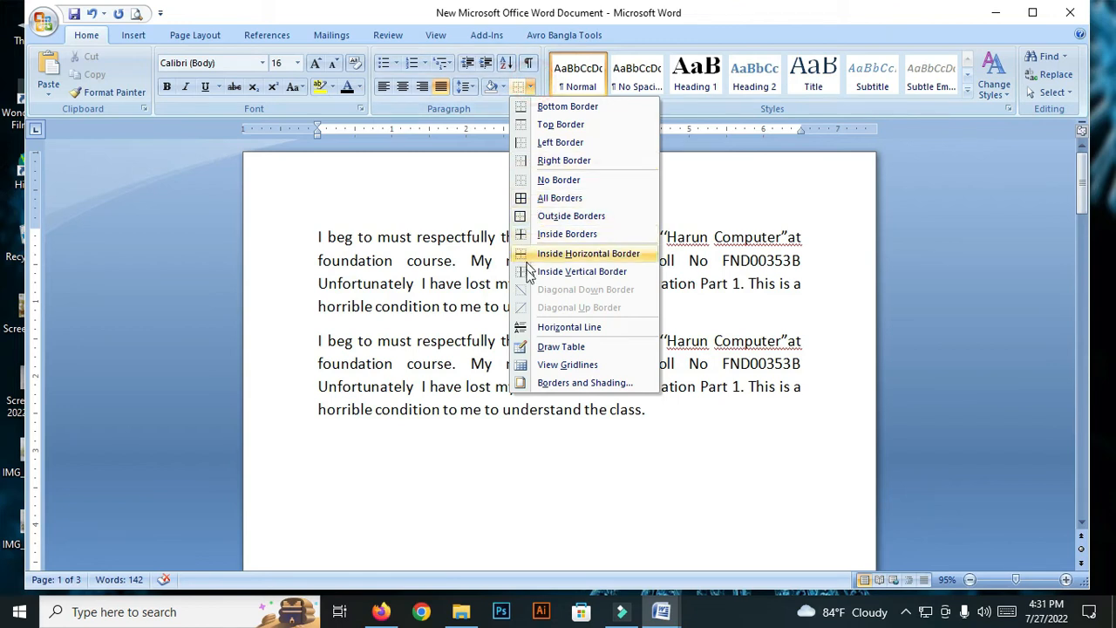
{"action": "left_click", "coordinate": [523, 106]}
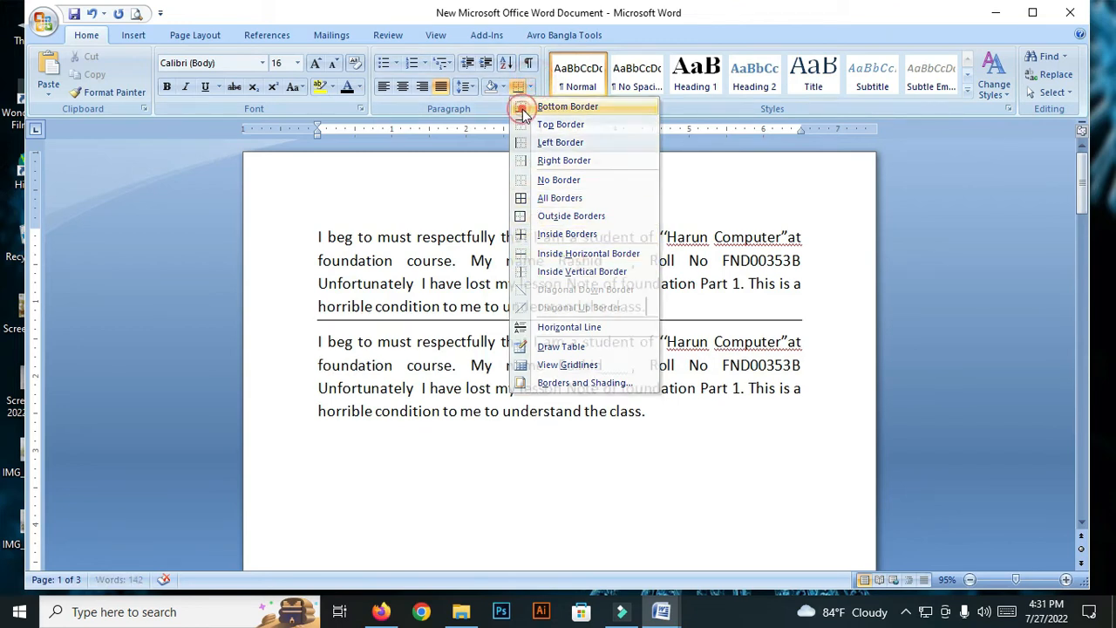
- Add a blank line after the second paragraph
{"action": "left_click", "coordinate": [652, 414]}
{"action": "key", "text": "Return"}
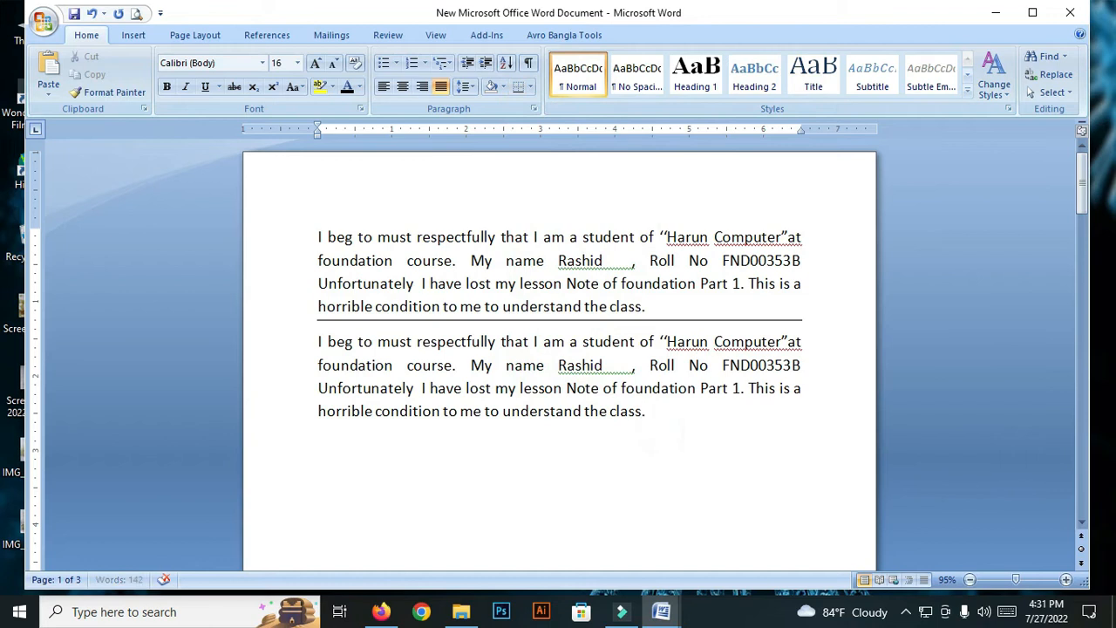
{"action": "scroll", "coordinate": [613, 468], "scroll_direction": "down", "scroll_amount": 2}
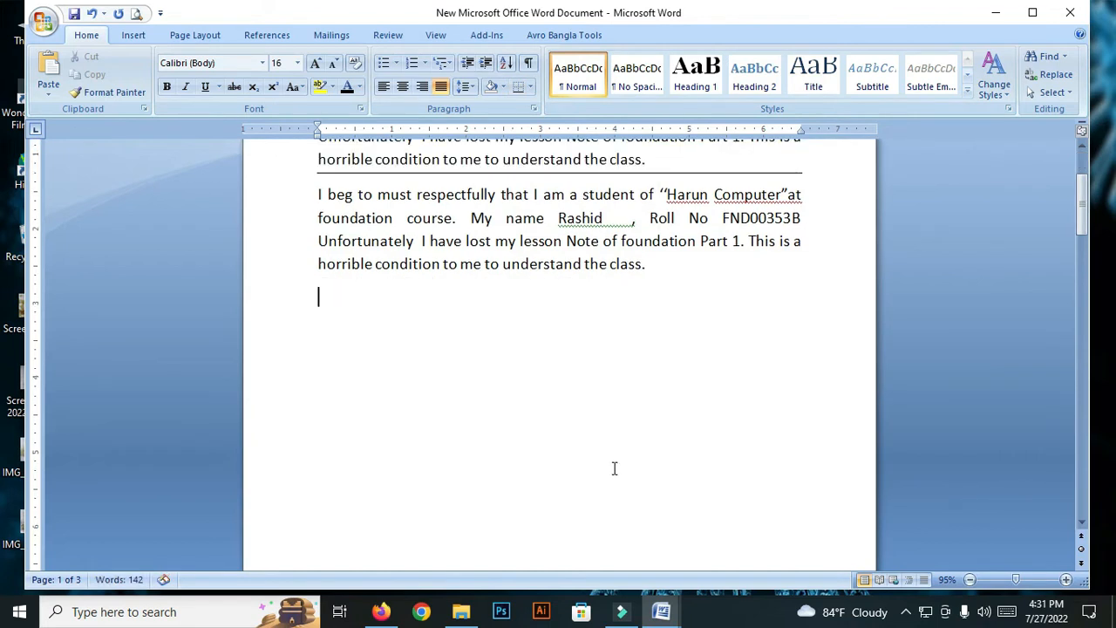
{"action": "scroll", "coordinate": [606, 469], "scroll_direction": "up", "scroll_amount": 2}
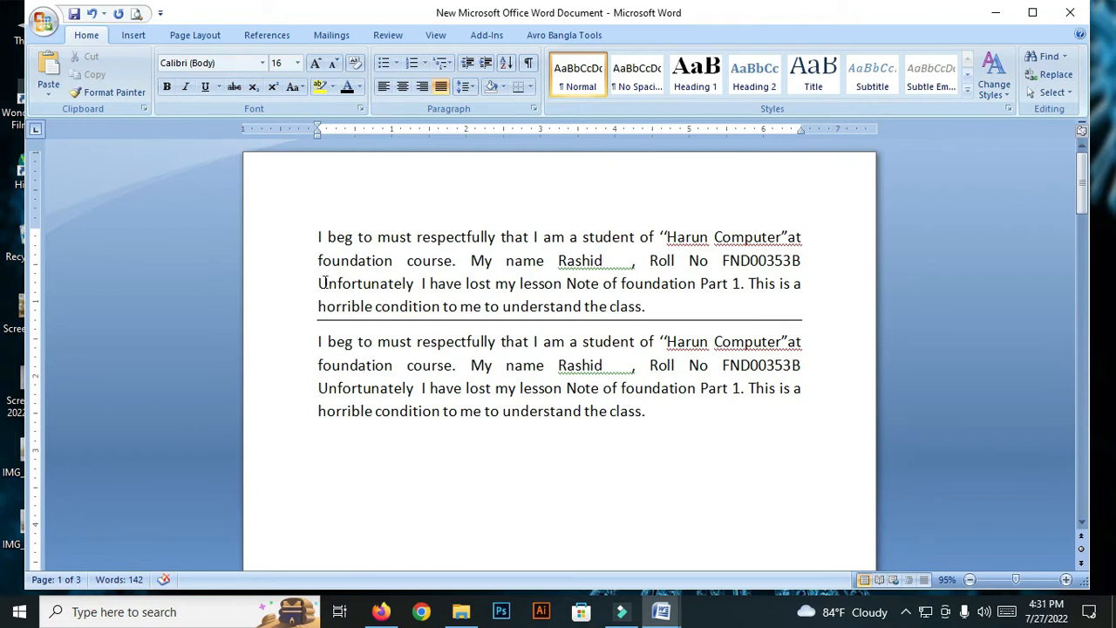
- Apply outside borders to the entire second paragraph
{"action": "left_click_drag", "start_coordinate": [317, 340], "coordinate": [682, 421]}
{"action": "key", "text": "ctrl+c"}
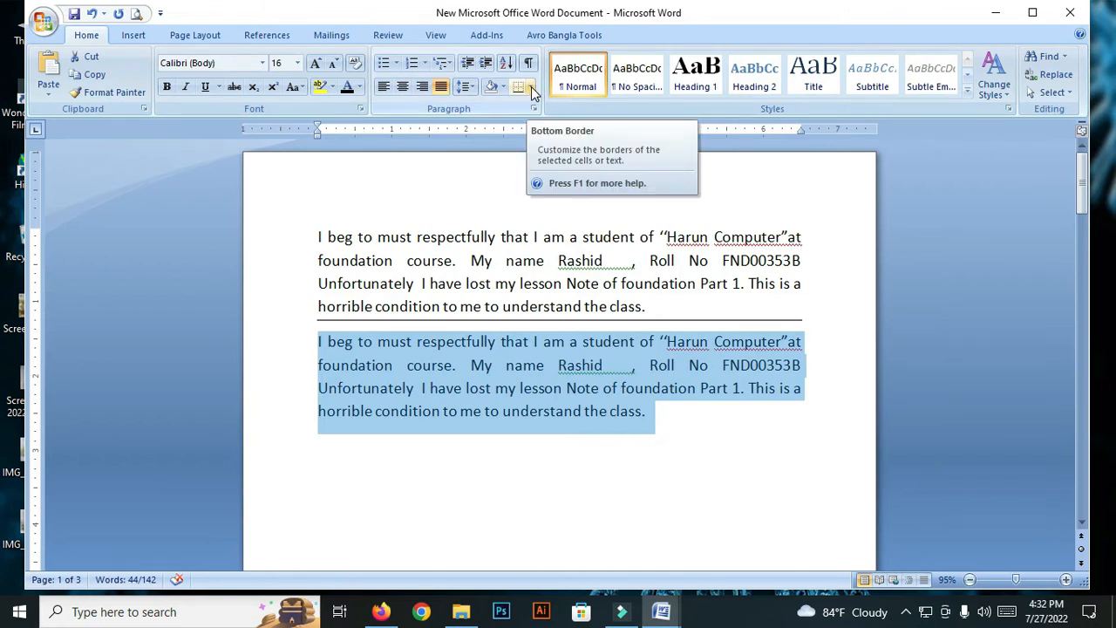
{"action": "left_click", "coordinate": [531, 87]}
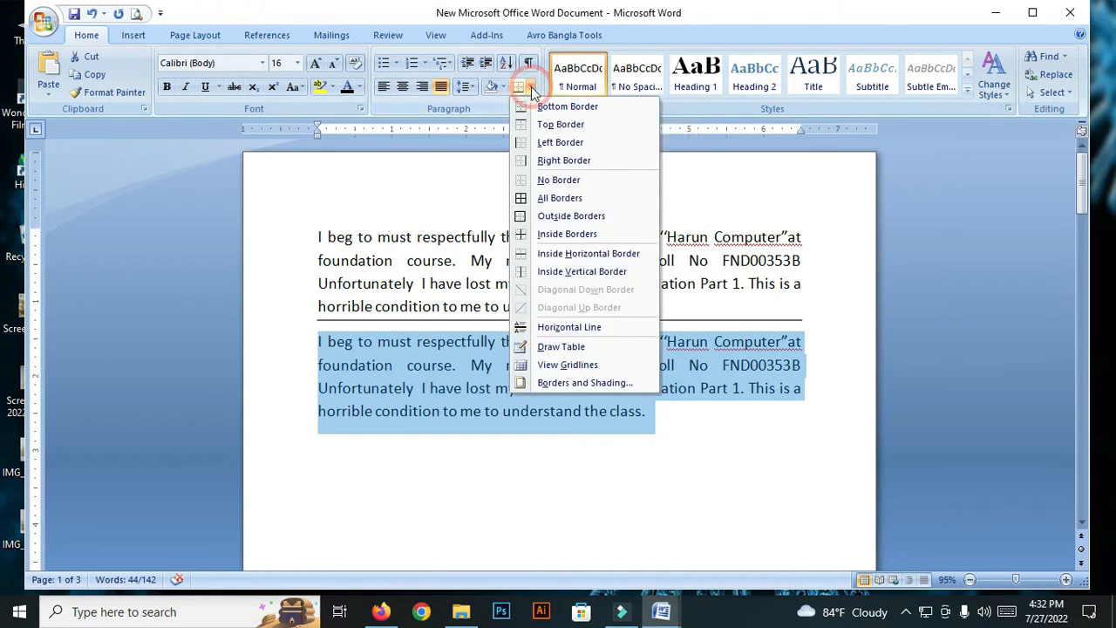
{"action": "left_click", "coordinate": [520, 223]}
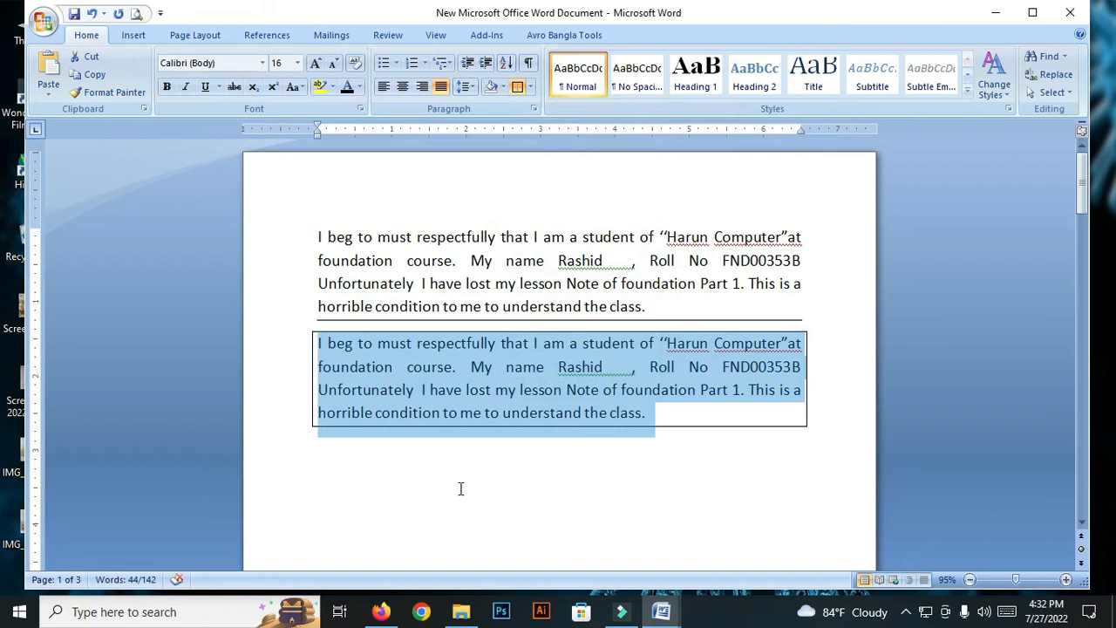
{"action": "left_click", "coordinate": [440, 351]}
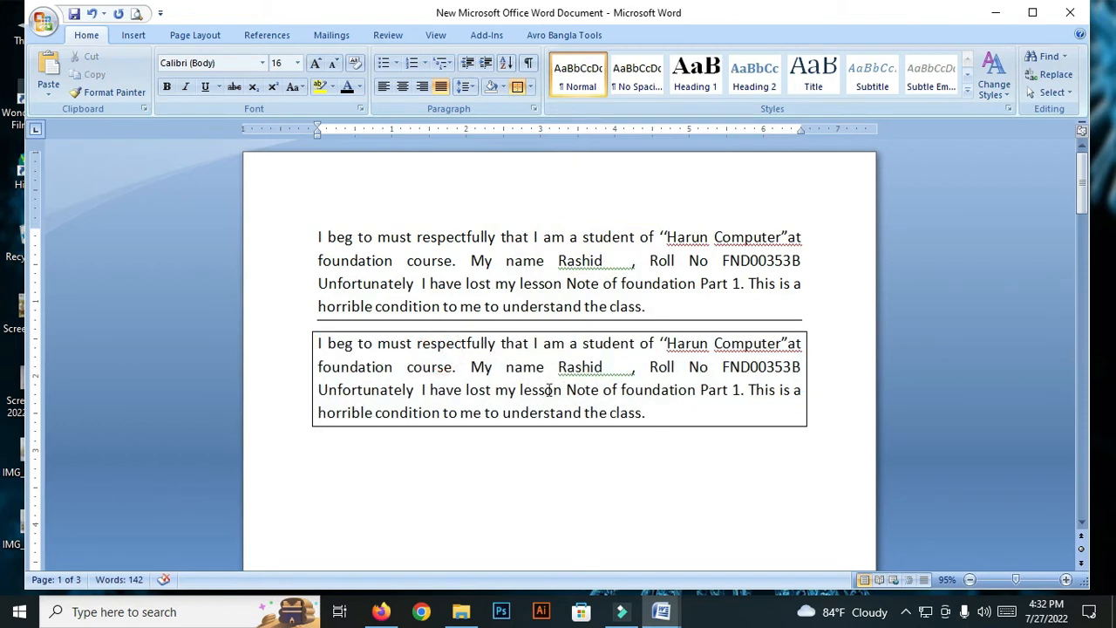
- Paste a copy of the sample paragraph on the blank line below the boxed second paragraph
{"action": "left_click", "coordinate": [831, 414]}
{"action": "key", "text": "Return"}
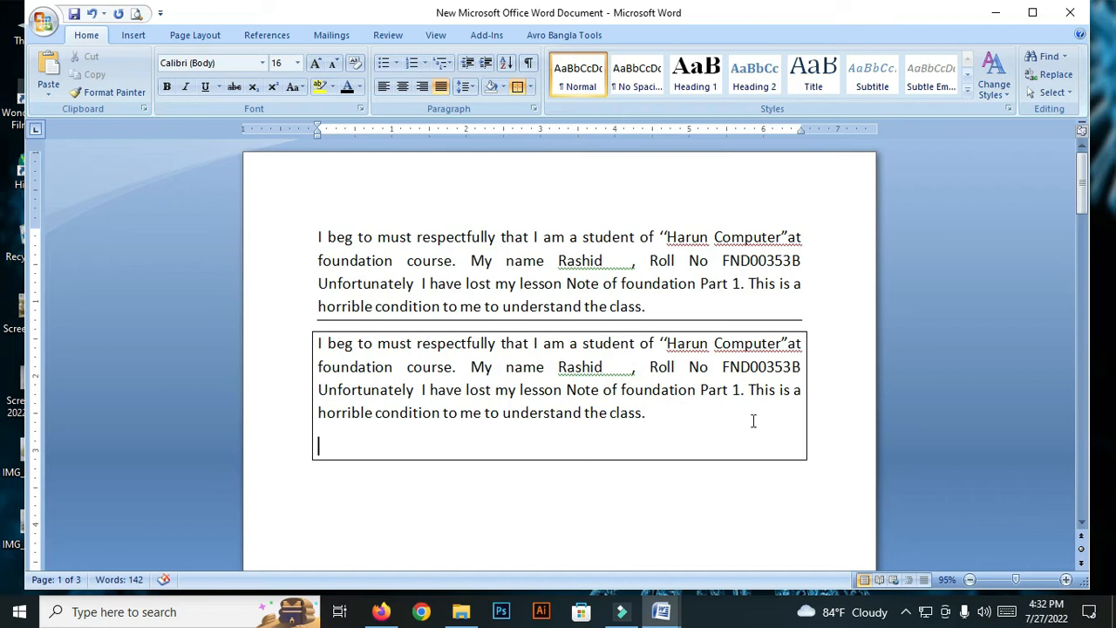
{"action": "key", "text": "BackSpace"}
{"action": "left_click", "coordinate": [701, 445]}
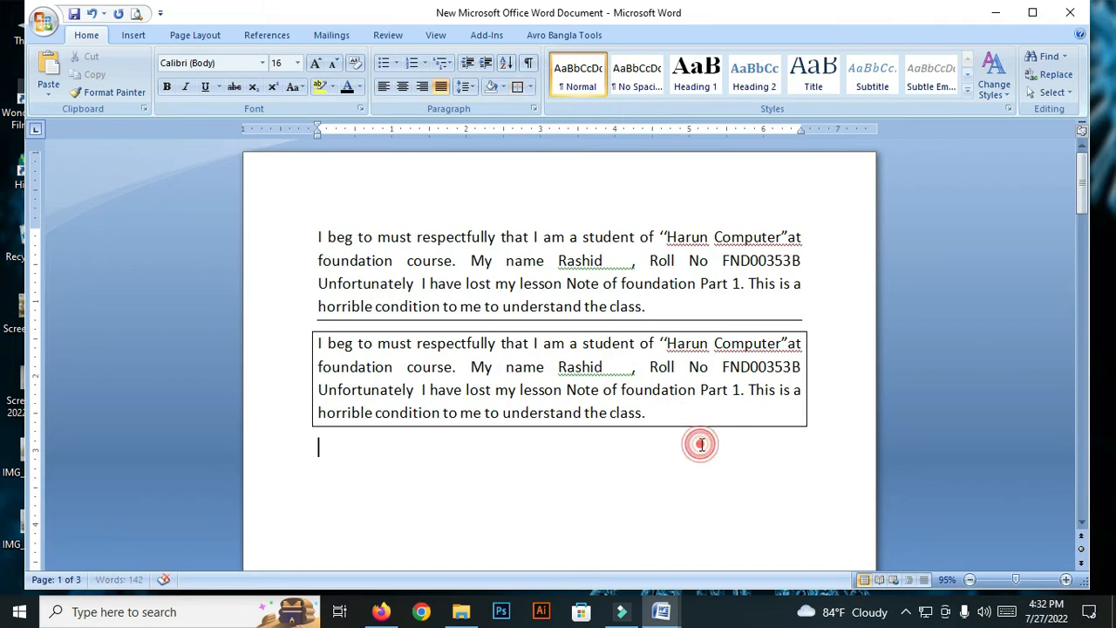
{"action": "scroll", "coordinate": [644, 435], "scroll_direction": "down", "scroll_amount": 2}
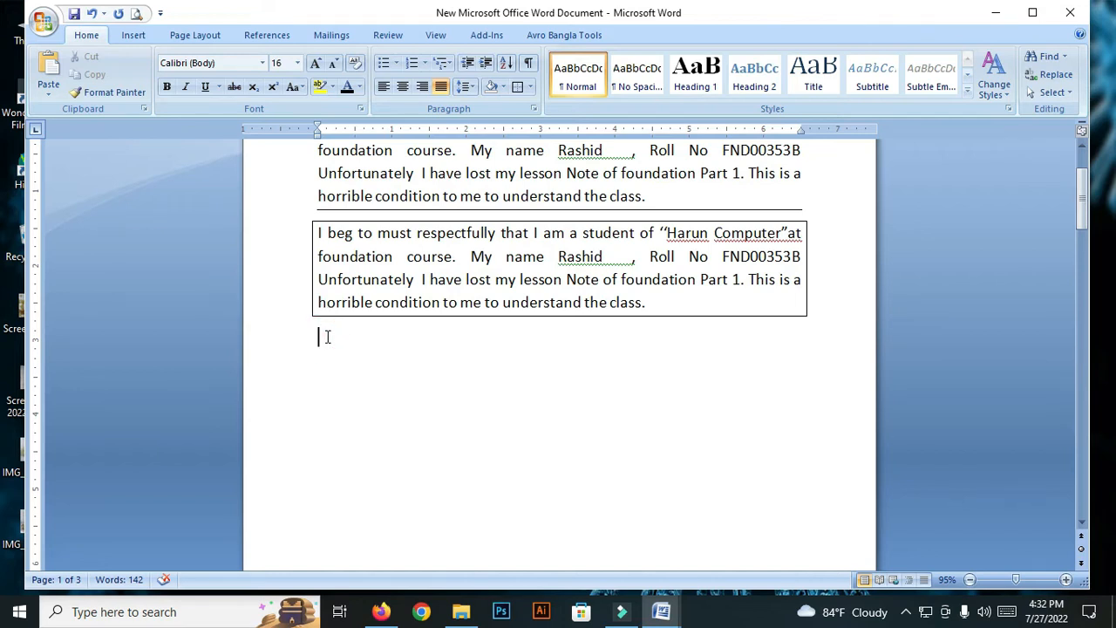
{"action": "key", "text": "ctrl+v"}
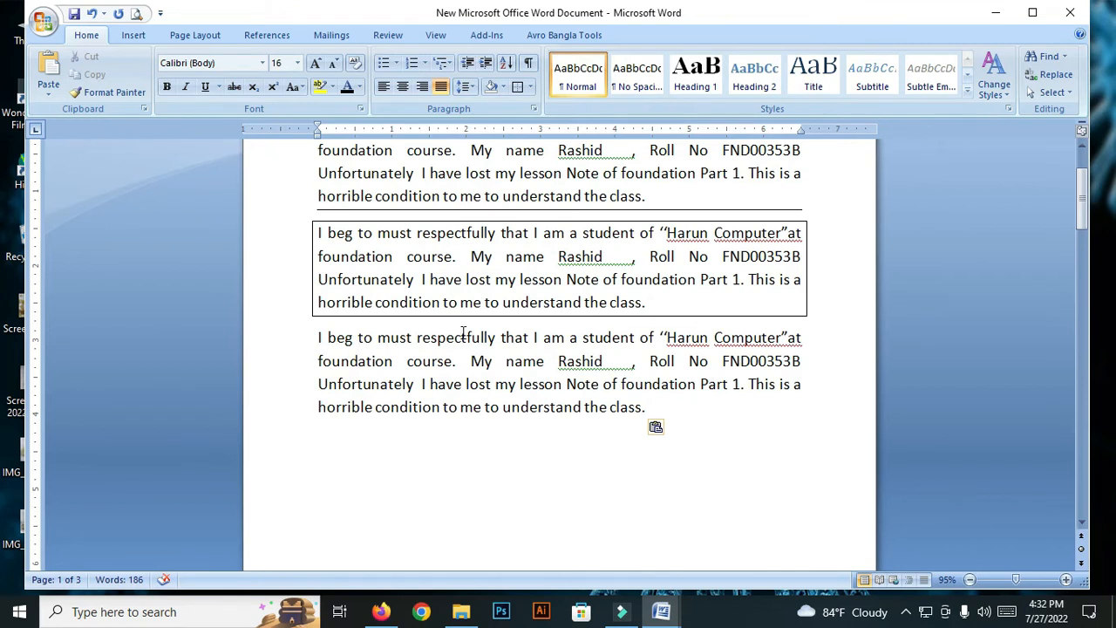
- Apply outside borders to the first line of the newly pasted third paragraph
{"action": "left_click_drag", "start_coordinate": [318, 338], "coordinate": [813, 342]}
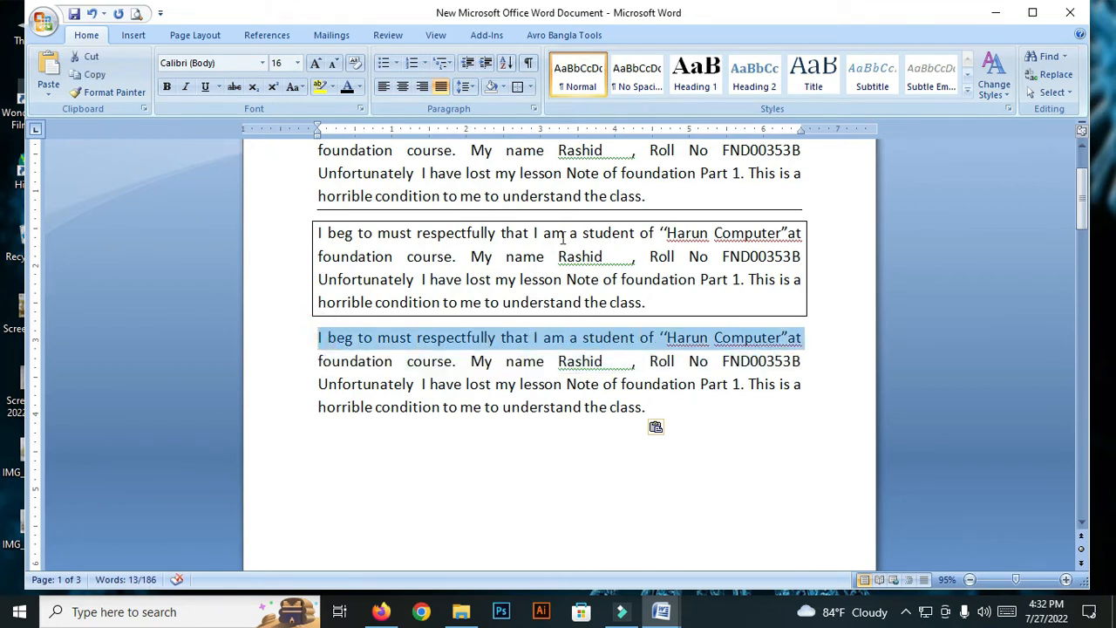
{"action": "left_click", "coordinate": [530, 87]}
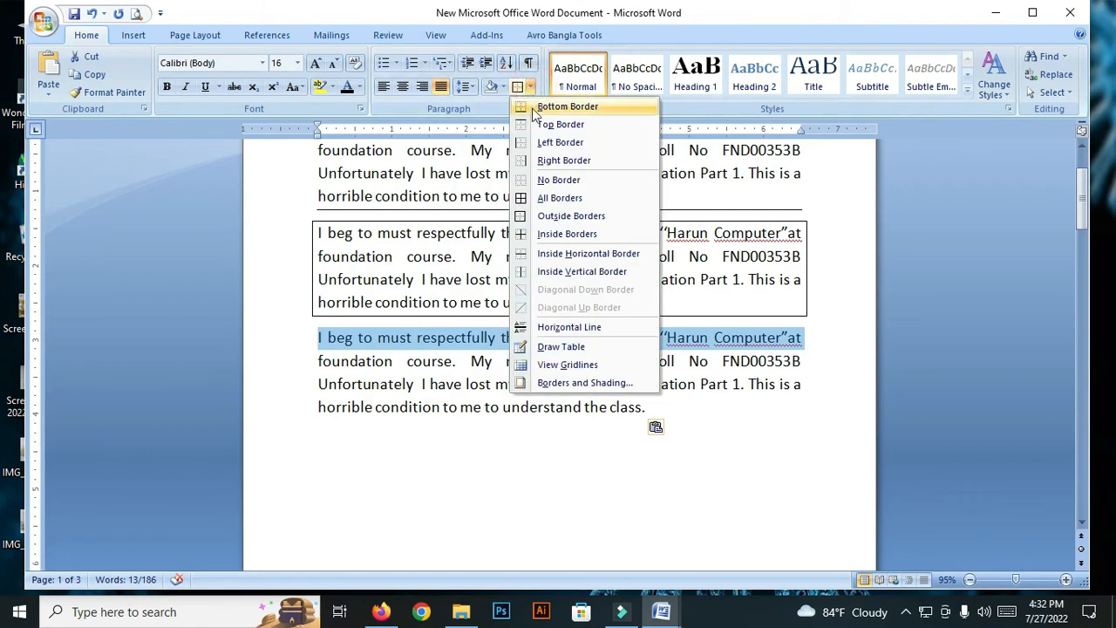
{"action": "left_click", "coordinate": [520, 218]}
{"action": "left_click", "coordinate": [748, 361]}
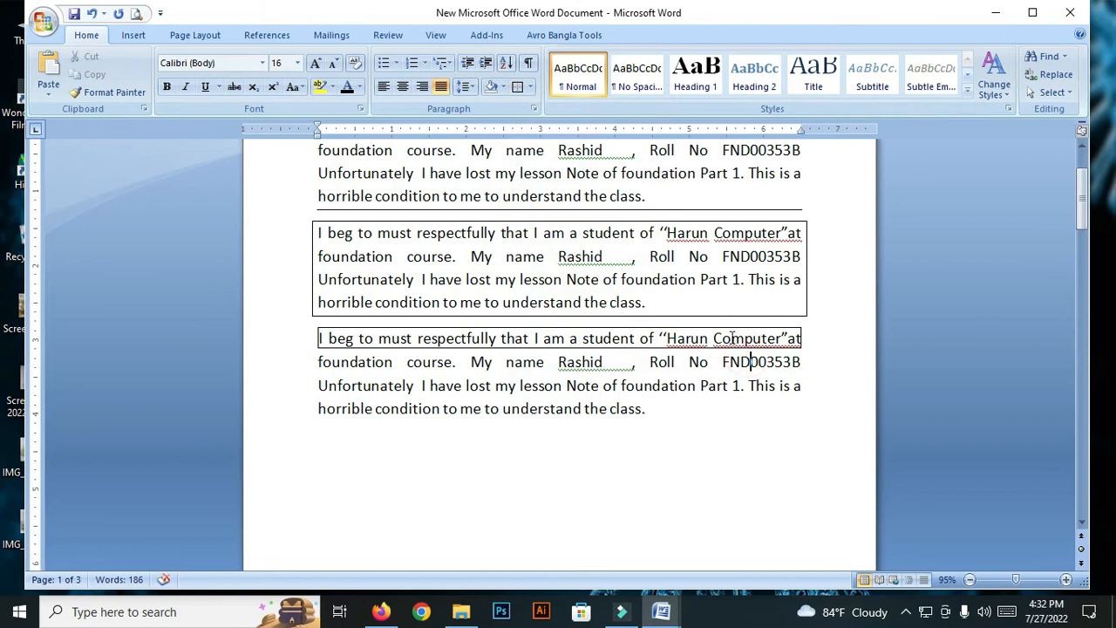
- Apply outside borders to only the student's name in the third paragraph's second line
{"action": "left_click", "coordinate": [626, 386]}
{"action": "left_click_drag", "start_coordinate": [617, 364], "coordinate": [553, 366]}
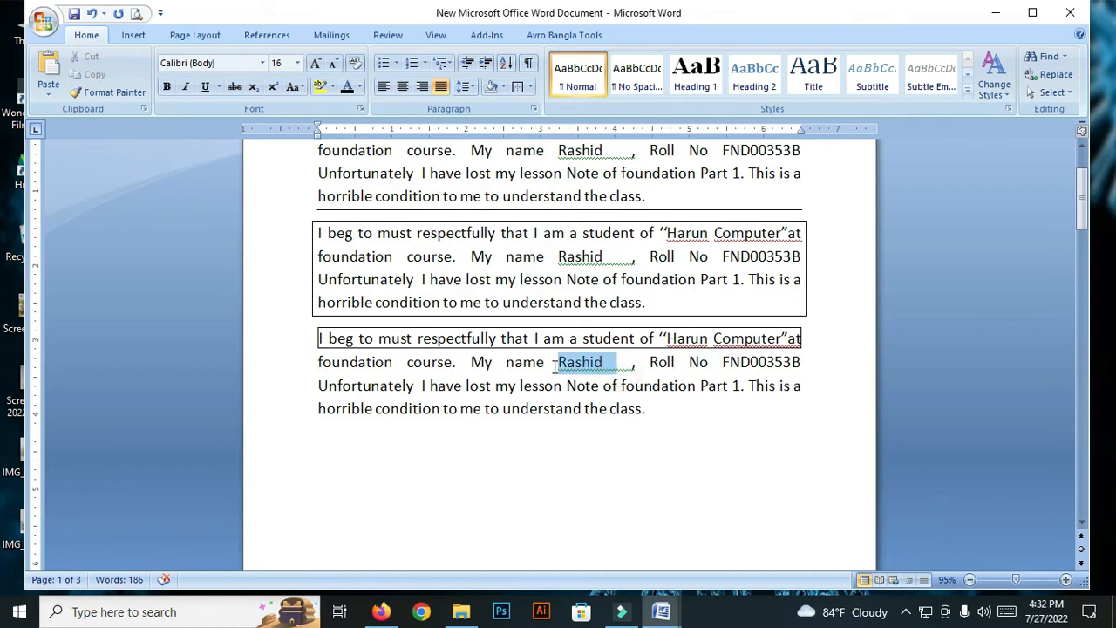
{"action": "left_click", "coordinate": [557, 363]}
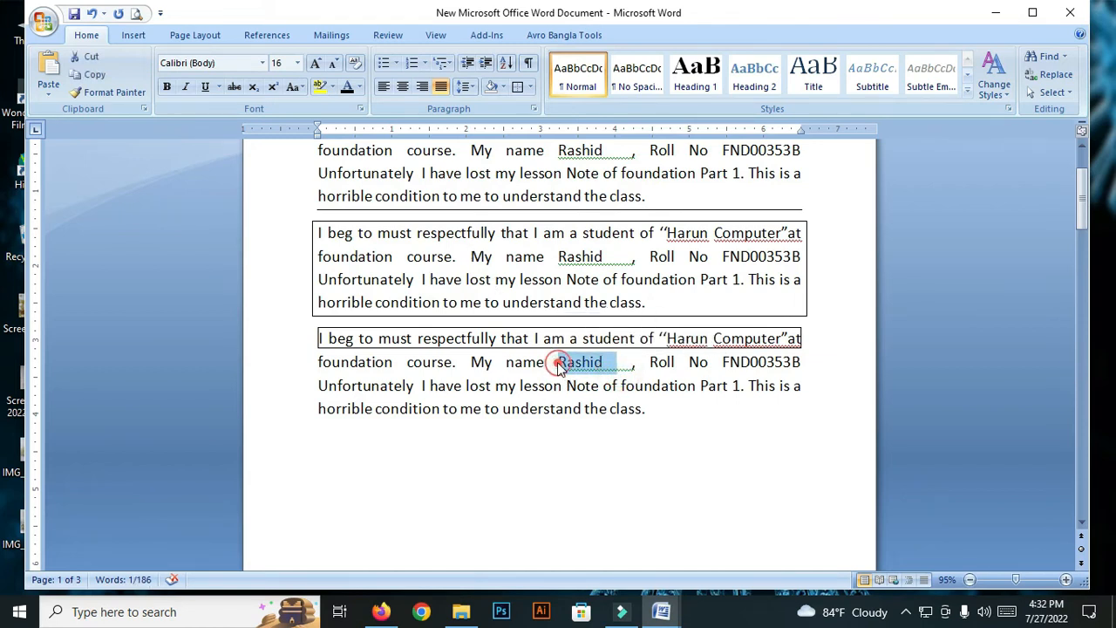
{"action": "left_click_drag", "start_coordinate": [619, 362], "coordinate": [545, 362]}
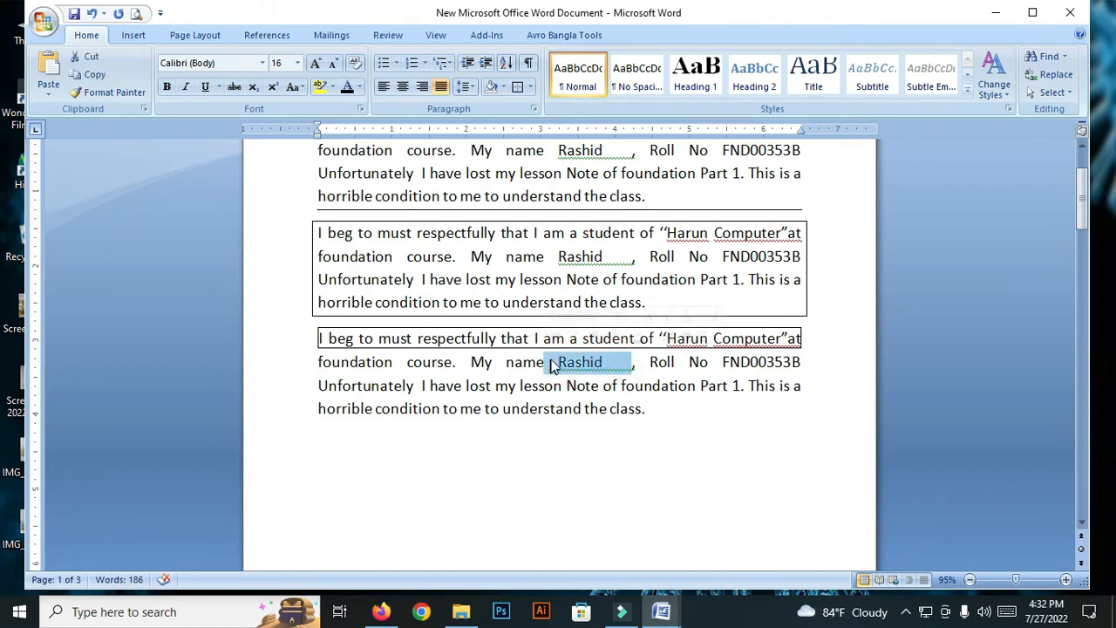
{"action": "left_click", "coordinate": [517, 86]}
{"action": "left_click", "coordinate": [624, 371]}
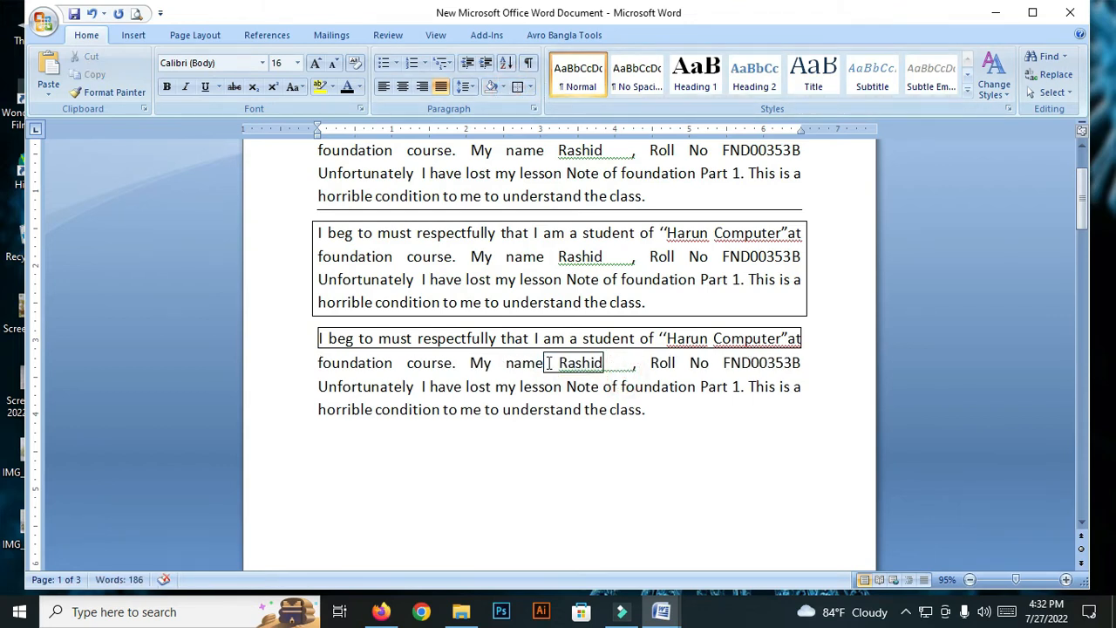
- Try Inside Borders without a selection, and apply All Borders to the roll number text in the third paragraph's second line
{"action": "scroll", "coordinate": [534, 363], "scroll_direction": "up", "scroll_amount": 1}
{"action": "left_click", "coordinate": [529, 86]}
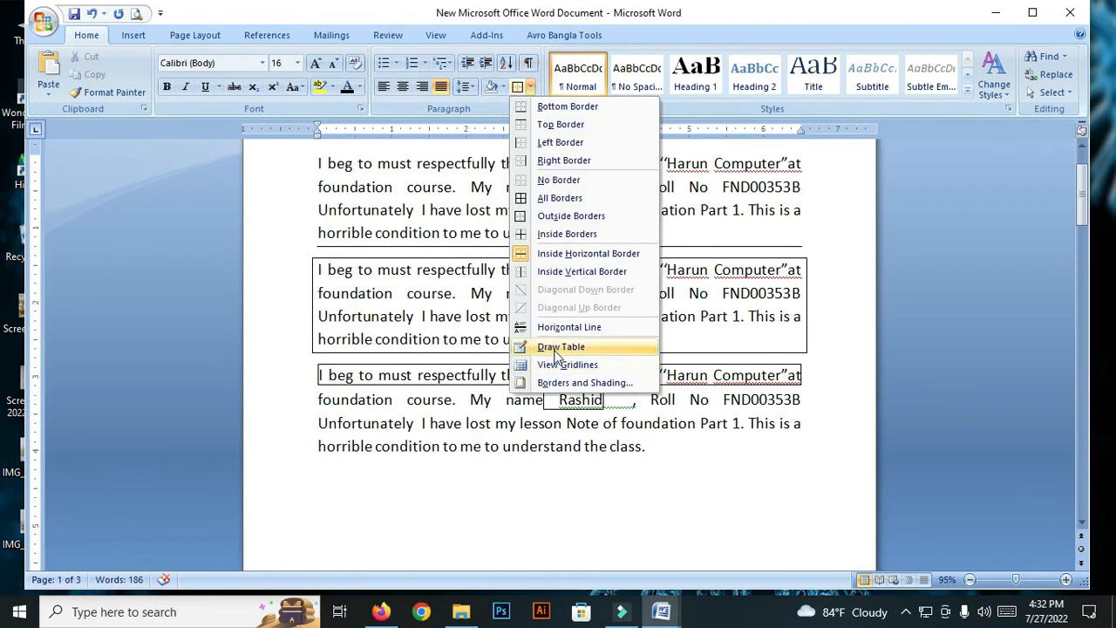
{"action": "left_click", "coordinate": [583, 241]}
{"action": "left_click_drag", "start_coordinate": [624, 399], "coordinate": [834, 406]}
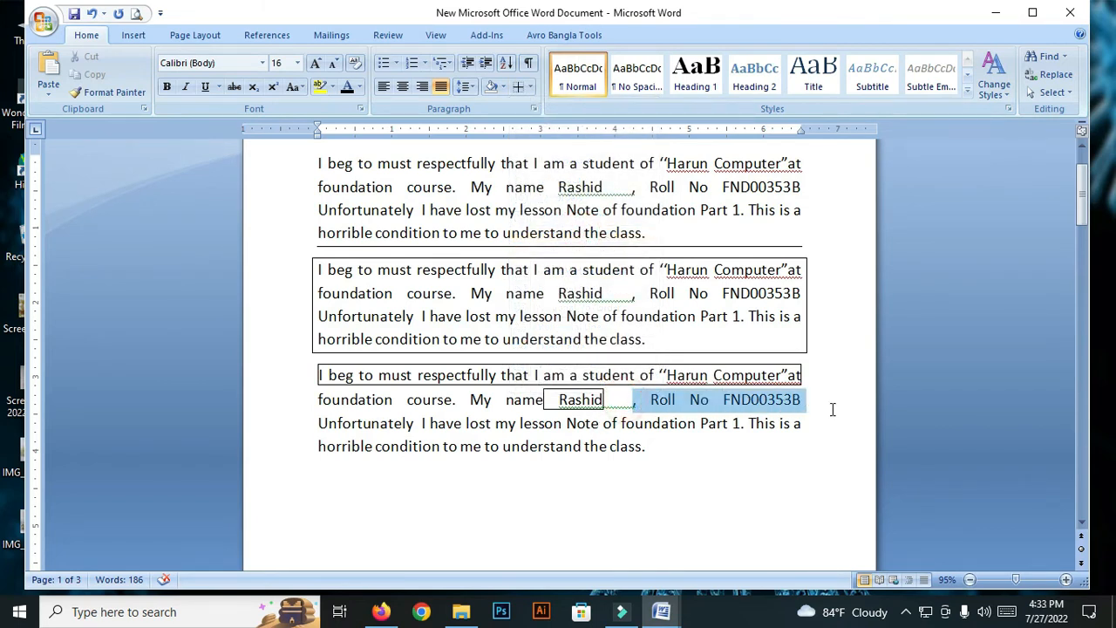
{"action": "left_click", "coordinate": [530, 87]}
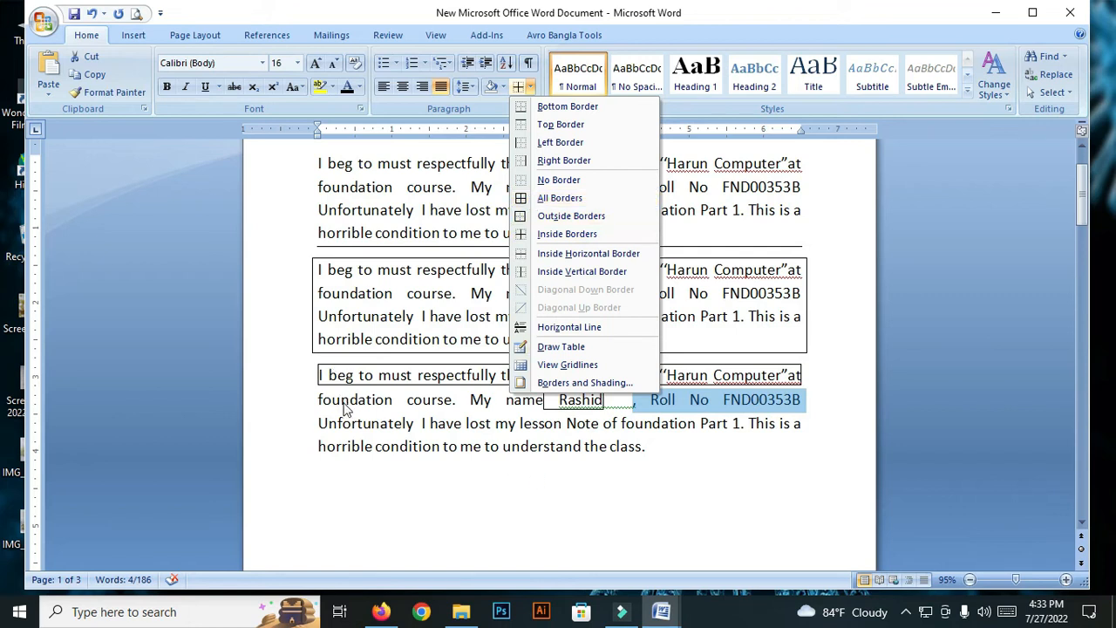
{"action": "left_click", "coordinate": [521, 198]}
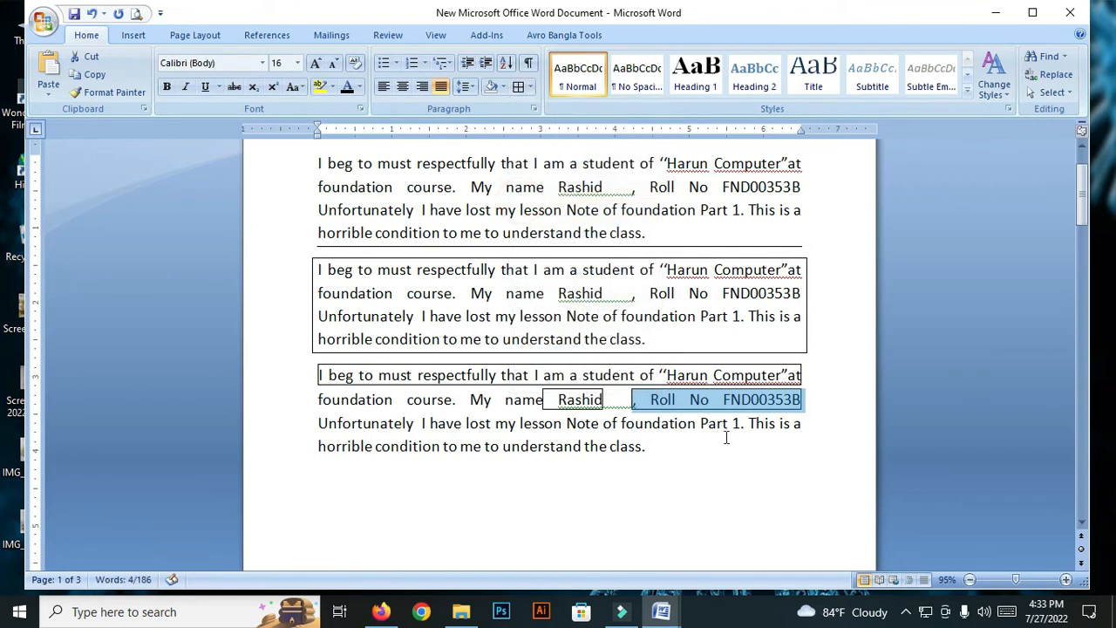
- Apply All Borders to the second through last lines of the third paragraph
{"action": "left_click_drag", "start_coordinate": [308, 397], "coordinate": [624, 448]}
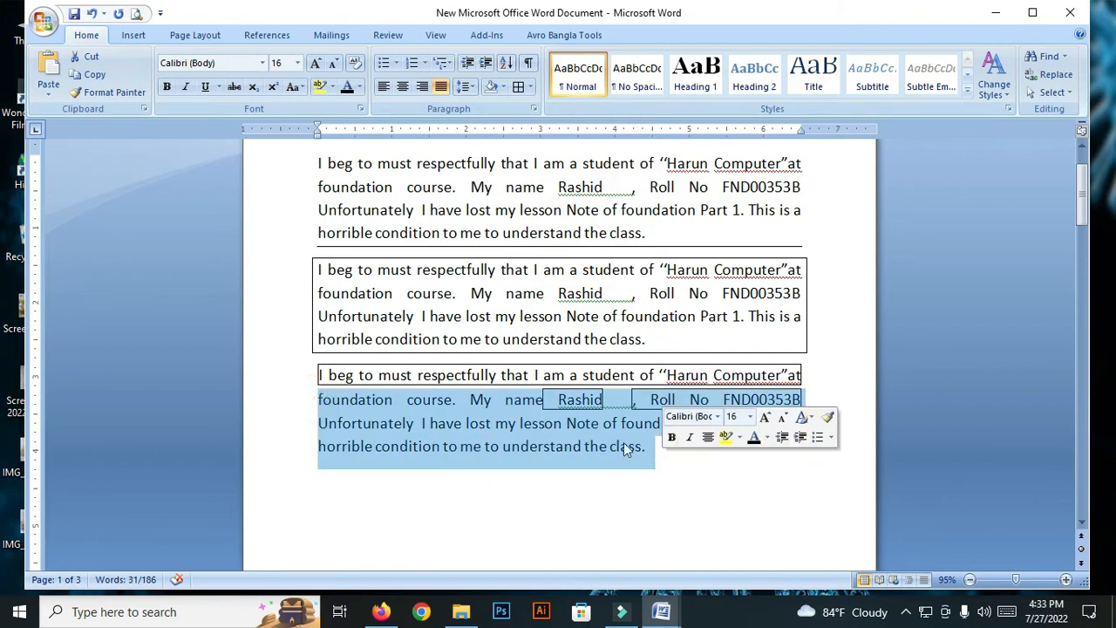
{"action": "left_click", "coordinate": [518, 86]}
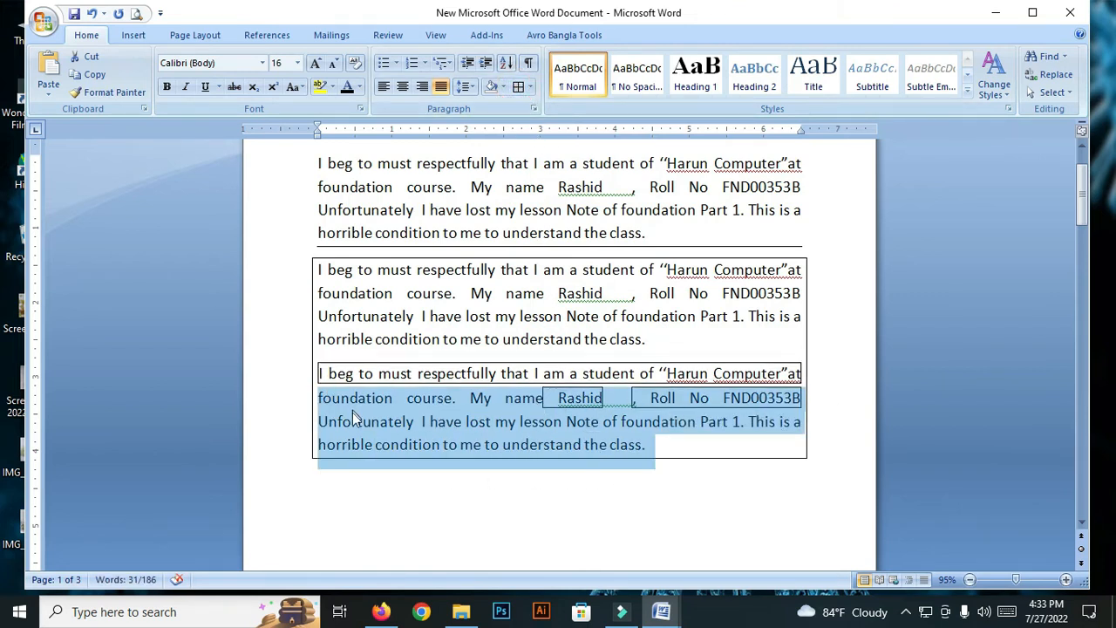
{"action": "left_click", "coordinate": [442, 511]}
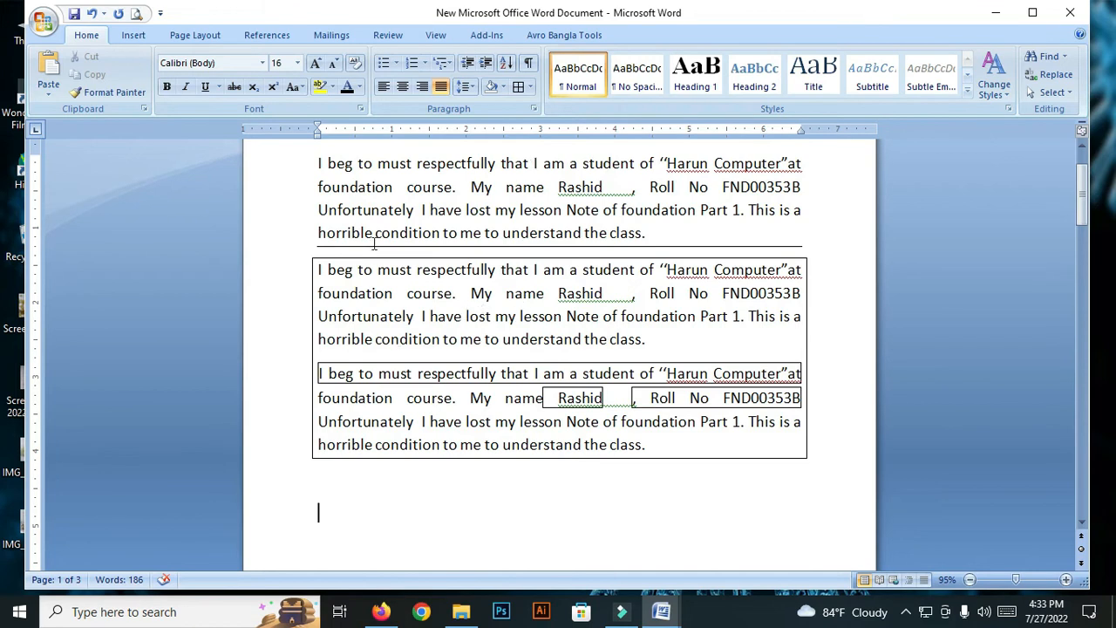
{"action": "left_click", "coordinate": [533, 107]}
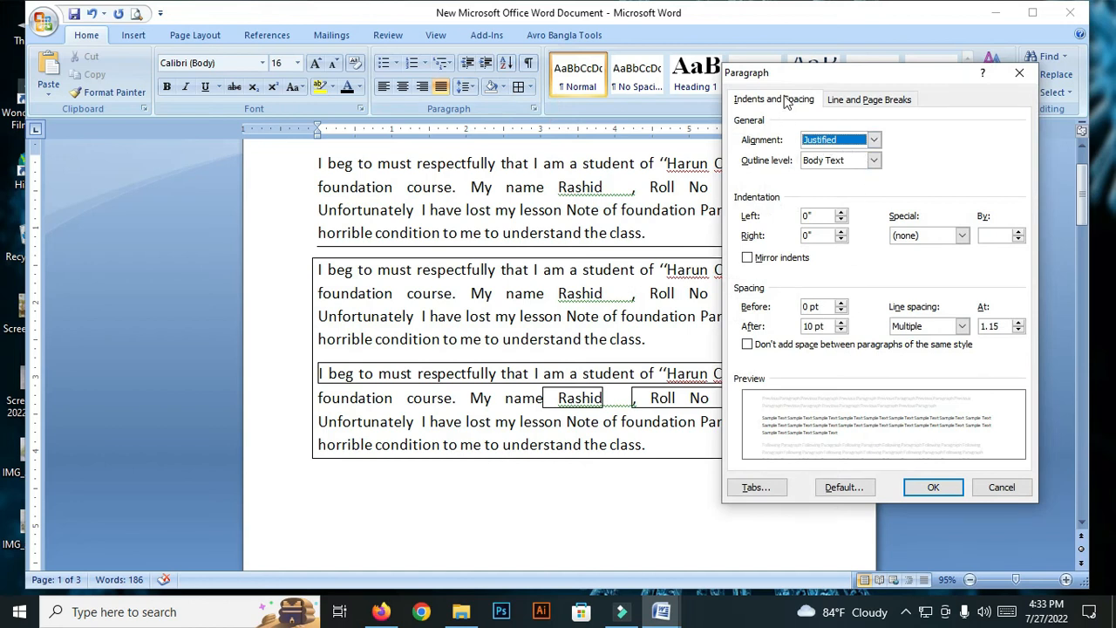
{"action": "left_click", "coordinate": [776, 101]}
{"action": "left_click", "coordinate": [868, 99]}
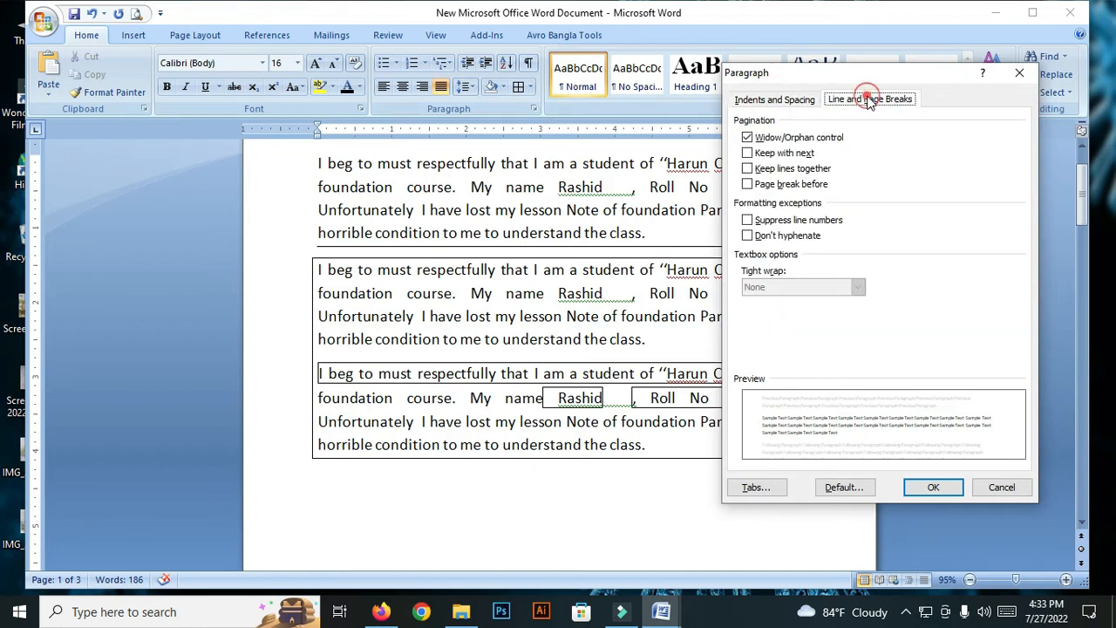
{"action": "left_click", "coordinate": [1019, 72]}
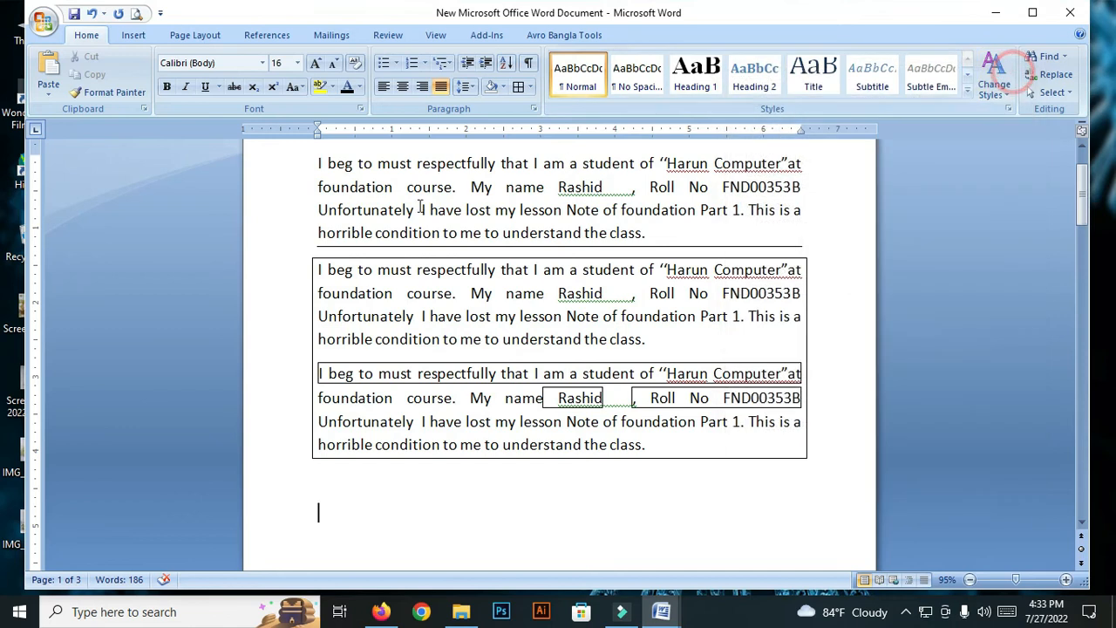
- Apply a box border with a single wavy line style to the blank paragraph below the sample text using Borders and Shading
{"action": "left_click", "coordinate": [529, 88]}
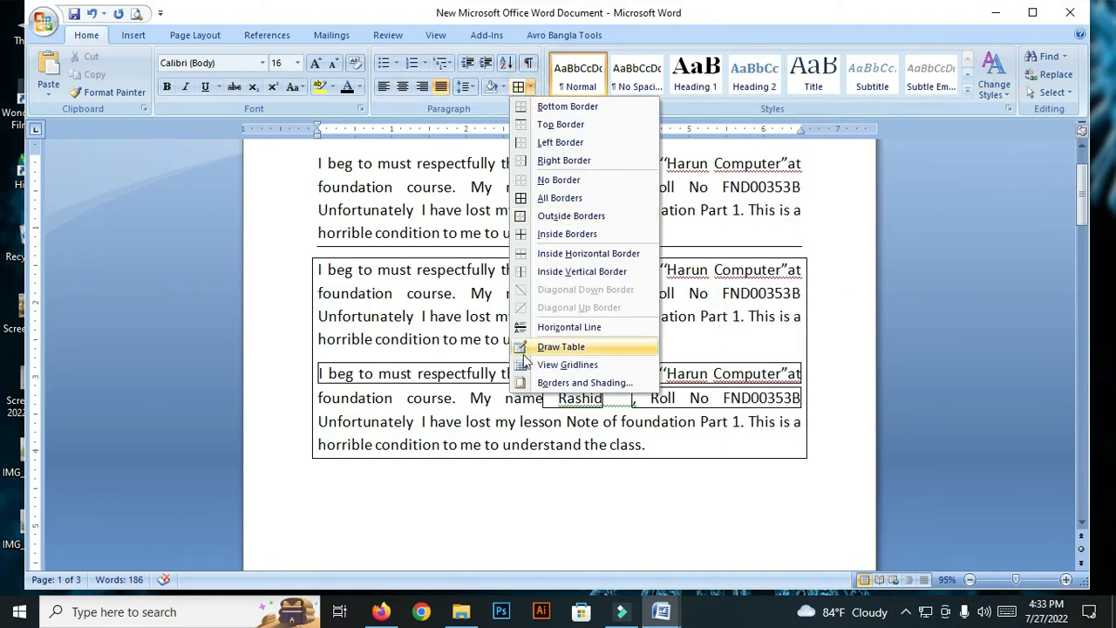
{"action": "left_click", "coordinate": [558, 383]}
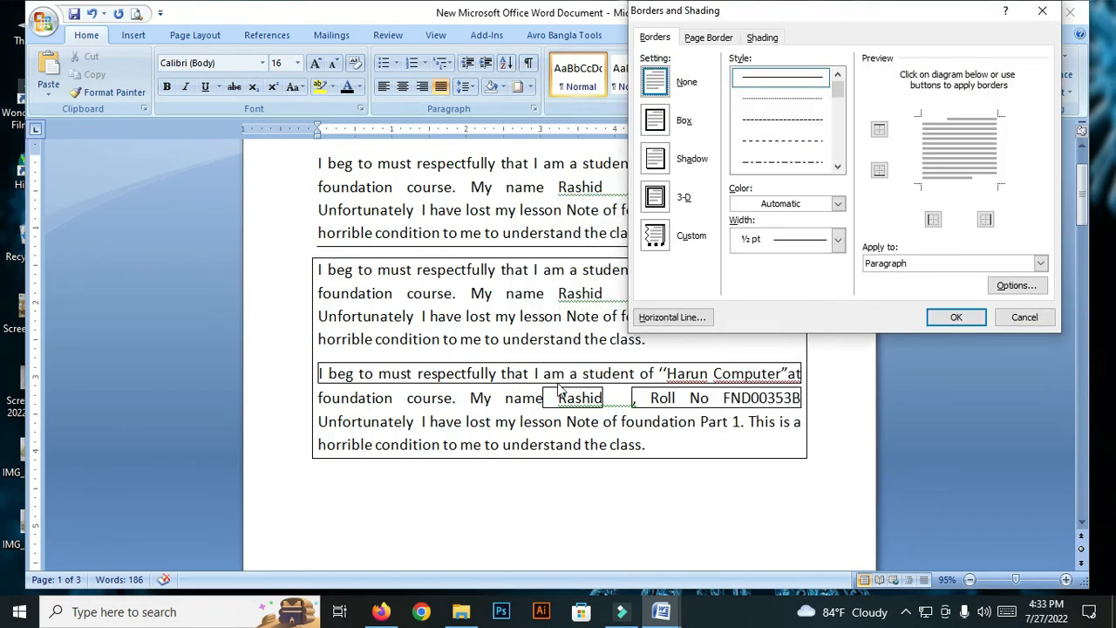
{"action": "left_click", "coordinate": [770, 141]}
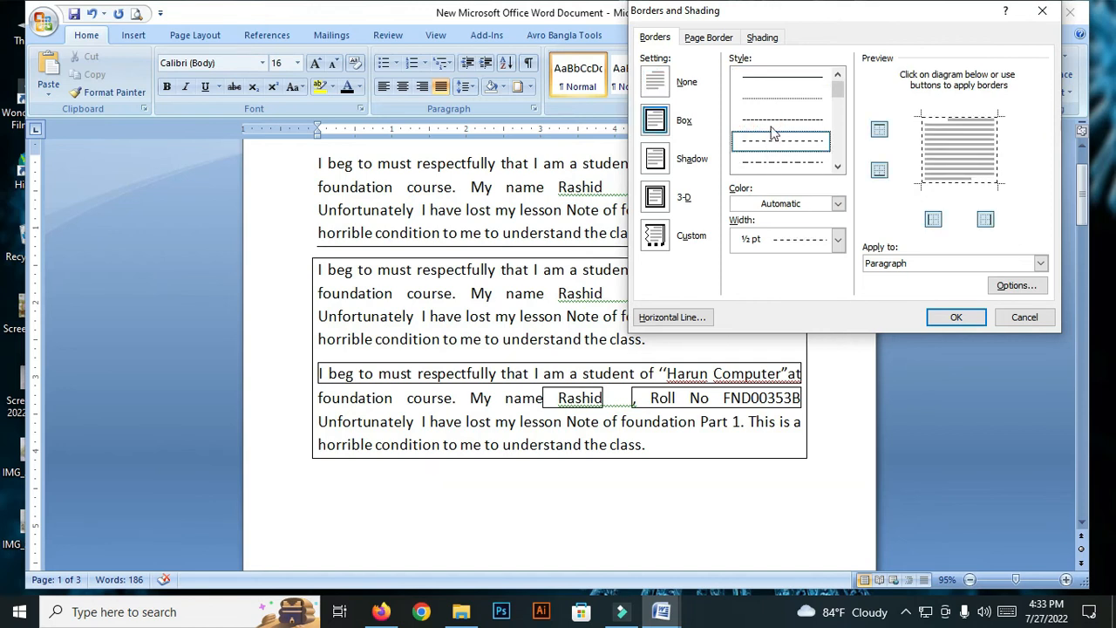
{"action": "left_click", "coordinate": [767, 94]}
{"action": "left_click", "coordinate": [762, 79]}
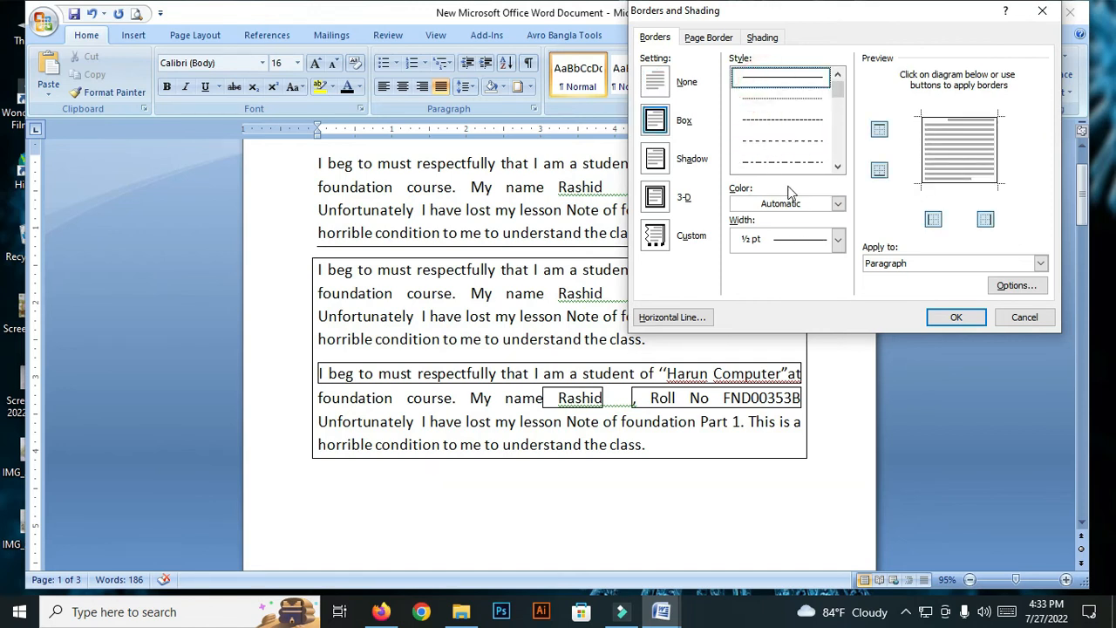
{"action": "left_click_drag", "start_coordinate": [837, 87], "coordinate": [838, 132]}
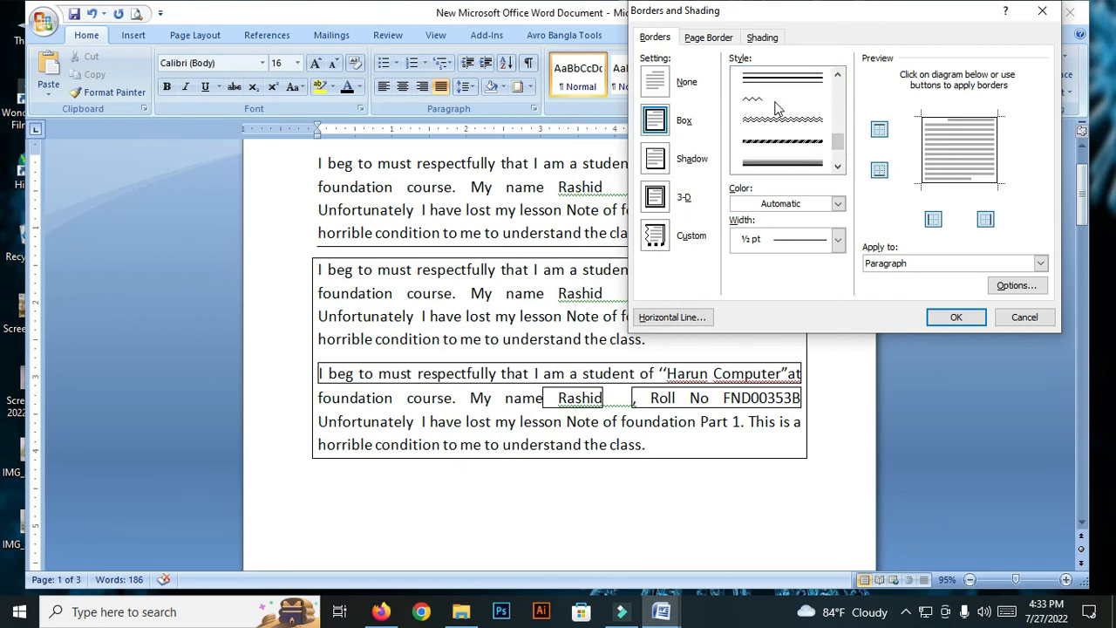
{"action": "left_click", "coordinate": [781, 162]}
{"action": "left_click", "coordinate": [955, 318]}
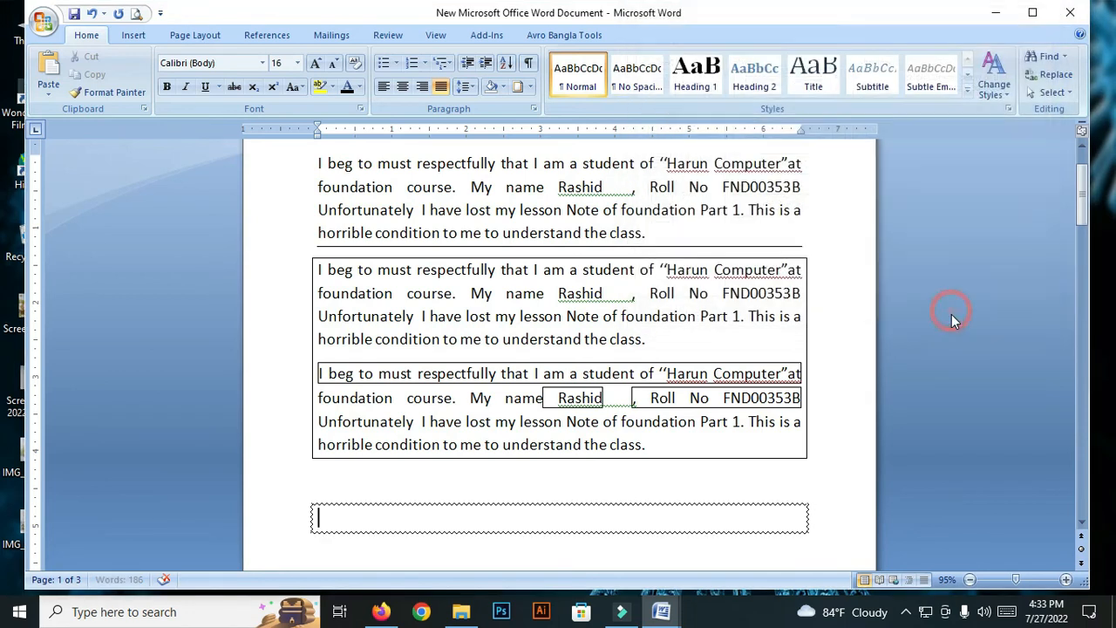
{"action": "scroll", "coordinate": [349, 484], "scroll_direction": "down", "scroll_amount": 1}
{"action": "left_click", "coordinate": [333, 447]}
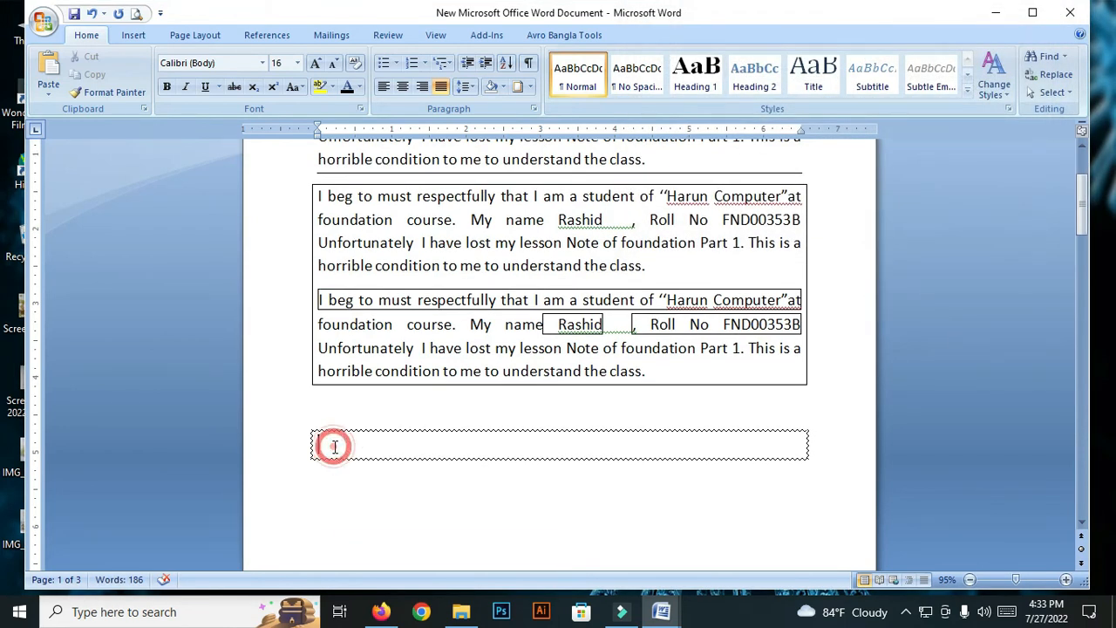
- Apply All Borders in the wavy line style to the boxed second and third paragraphs
{"action": "left_click", "coordinate": [321, 187]}
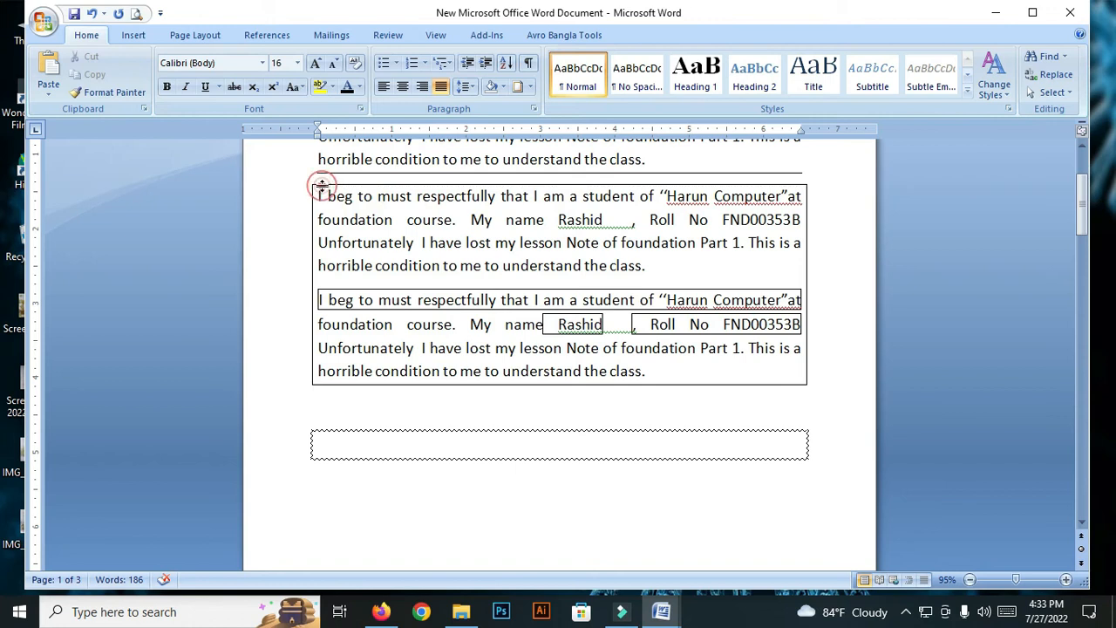
{"action": "left_click", "coordinate": [528, 87]}
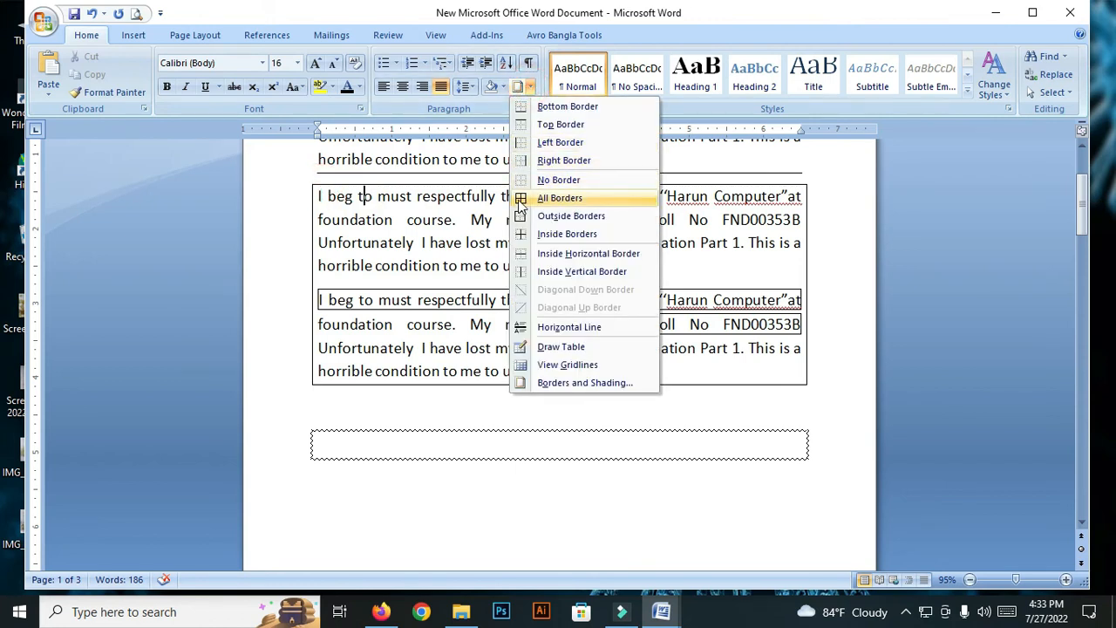
{"action": "left_click", "coordinate": [520, 200]}
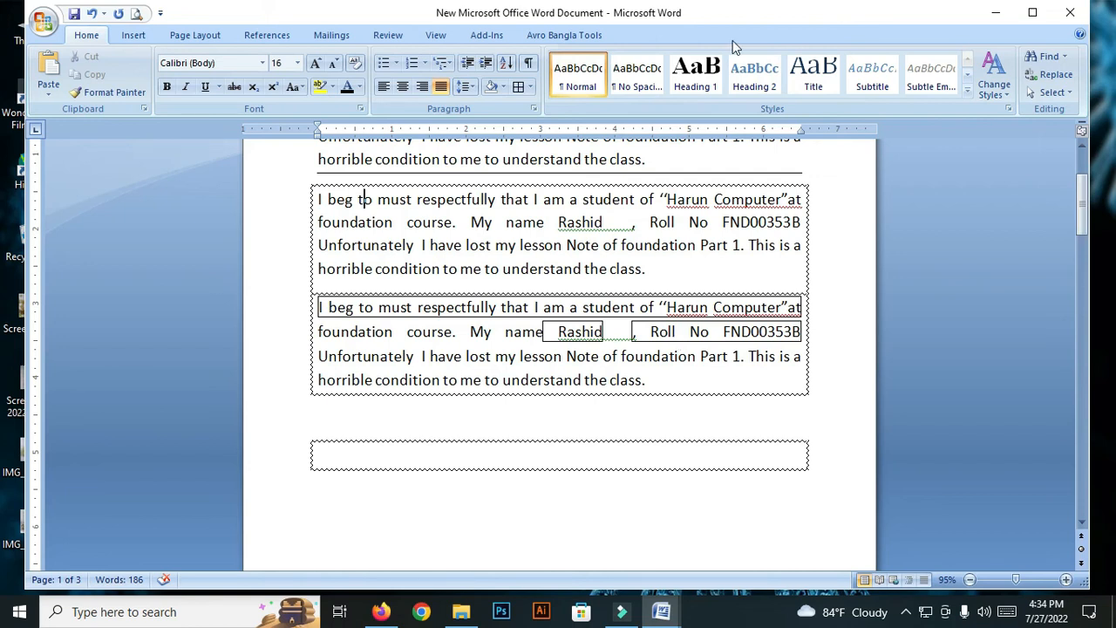
- Fill the second and third paragraphs with red shading using the Borders and Shading dialog
{"action": "left_click", "coordinate": [529, 87]}
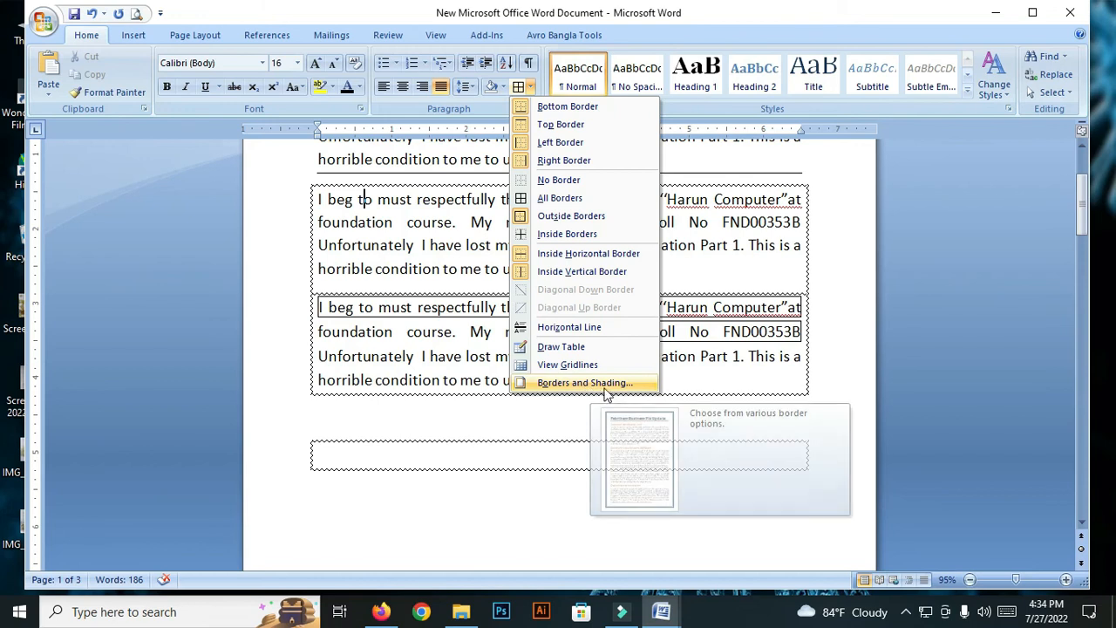
{"action": "left_click", "coordinate": [606, 384]}
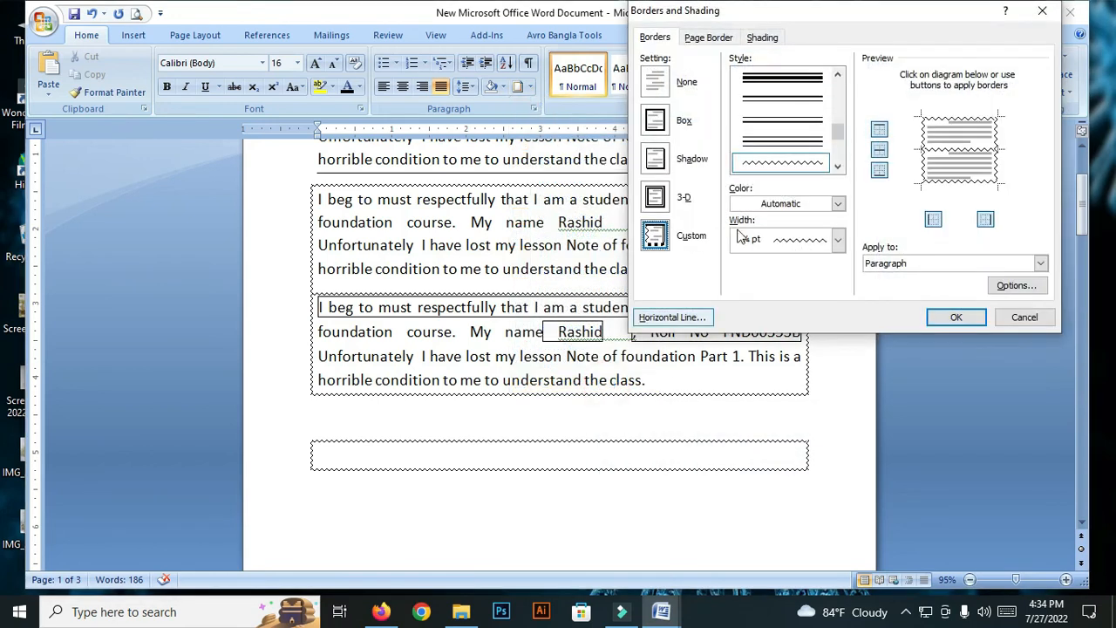
{"action": "left_click", "coordinate": [708, 39]}
{"action": "left_click", "coordinate": [658, 39]}
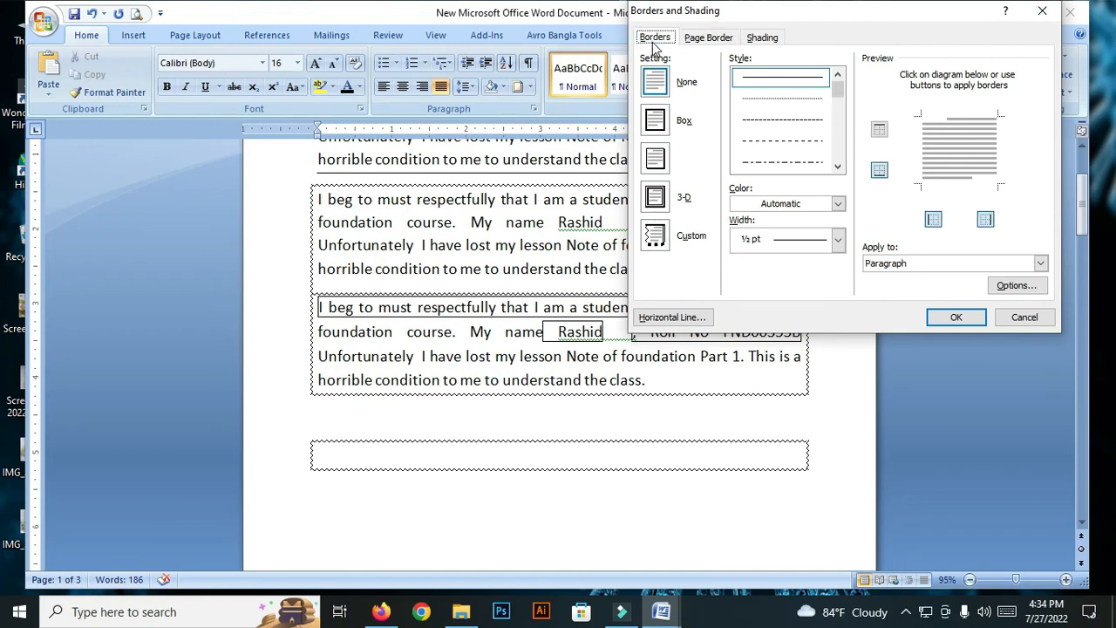
{"action": "left_click", "coordinate": [764, 38]}
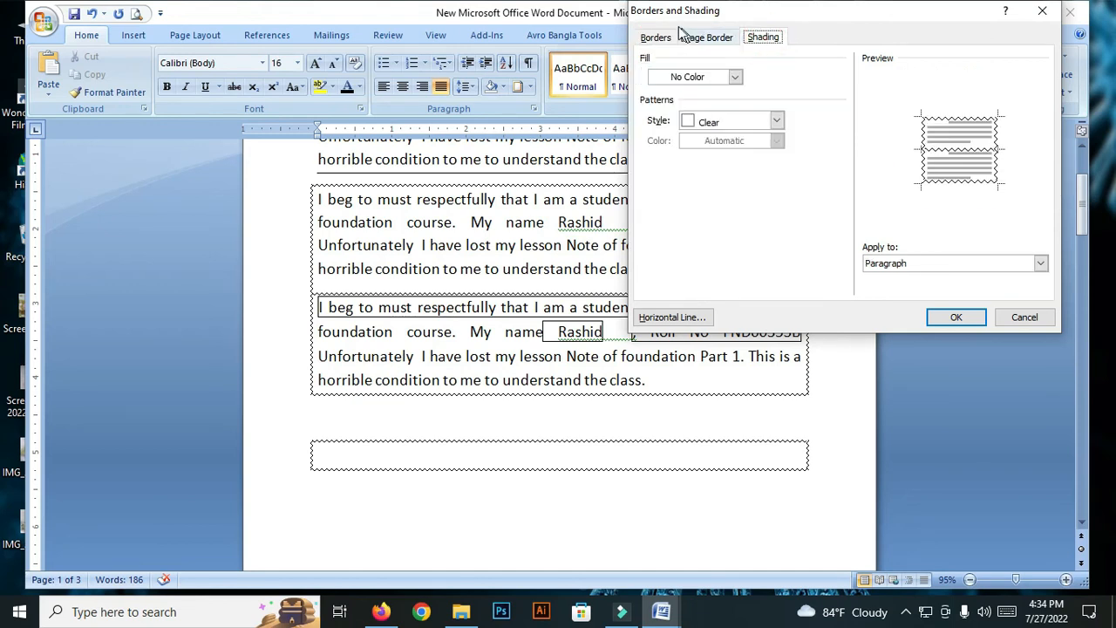
{"action": "left_click", "coordinate": [734, 76]}
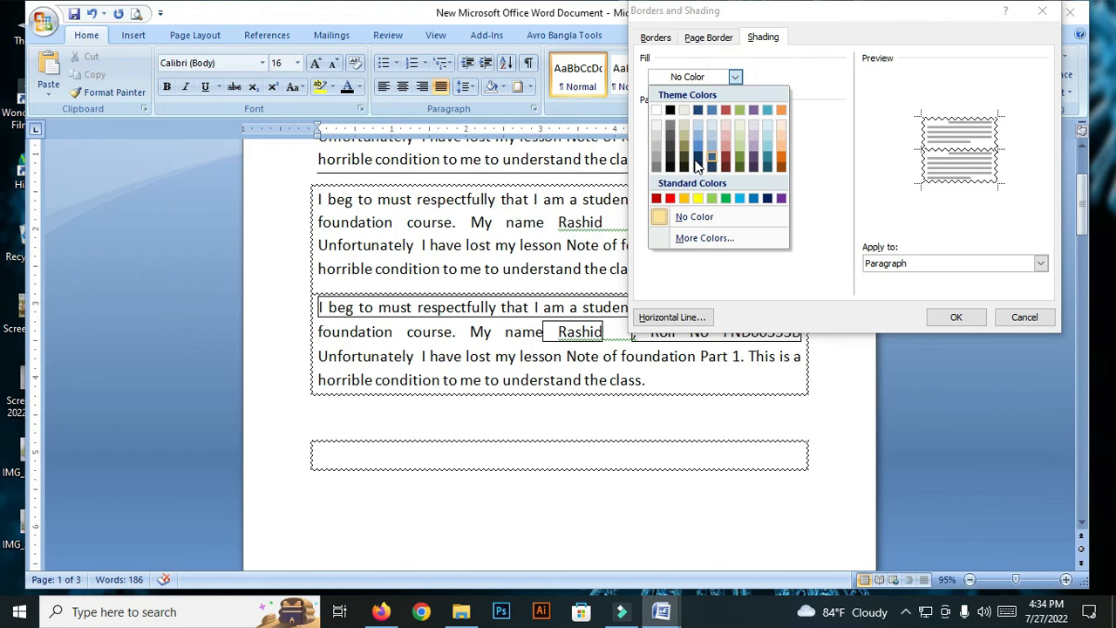
{"action": "left_click", "coordinate": [671, 199]}
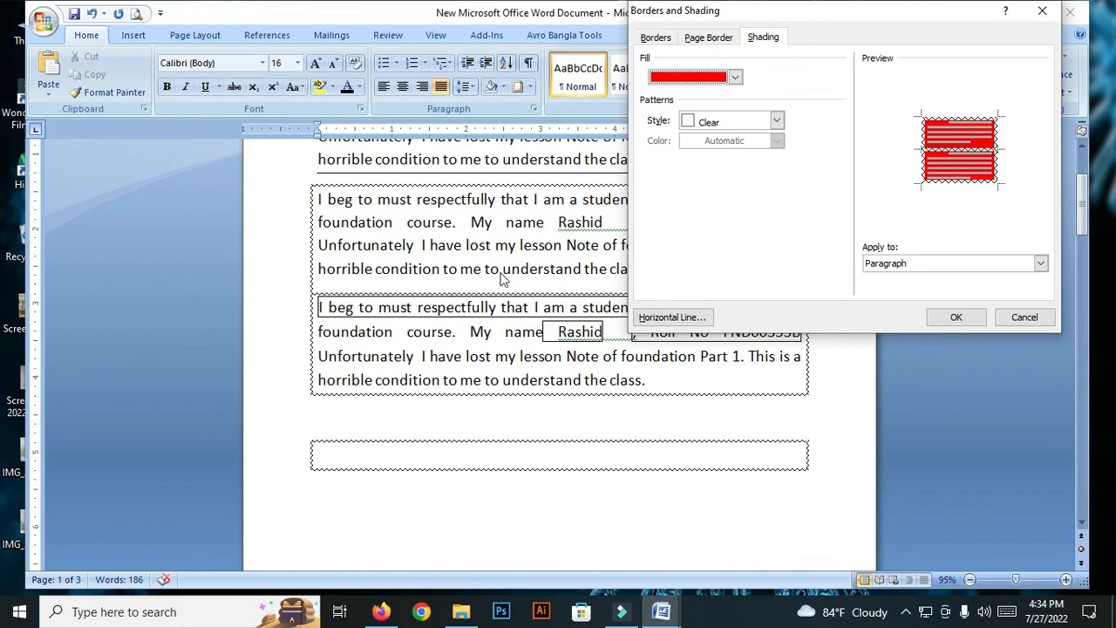
{"action": "left_click", "coordinate": [956, 318]}
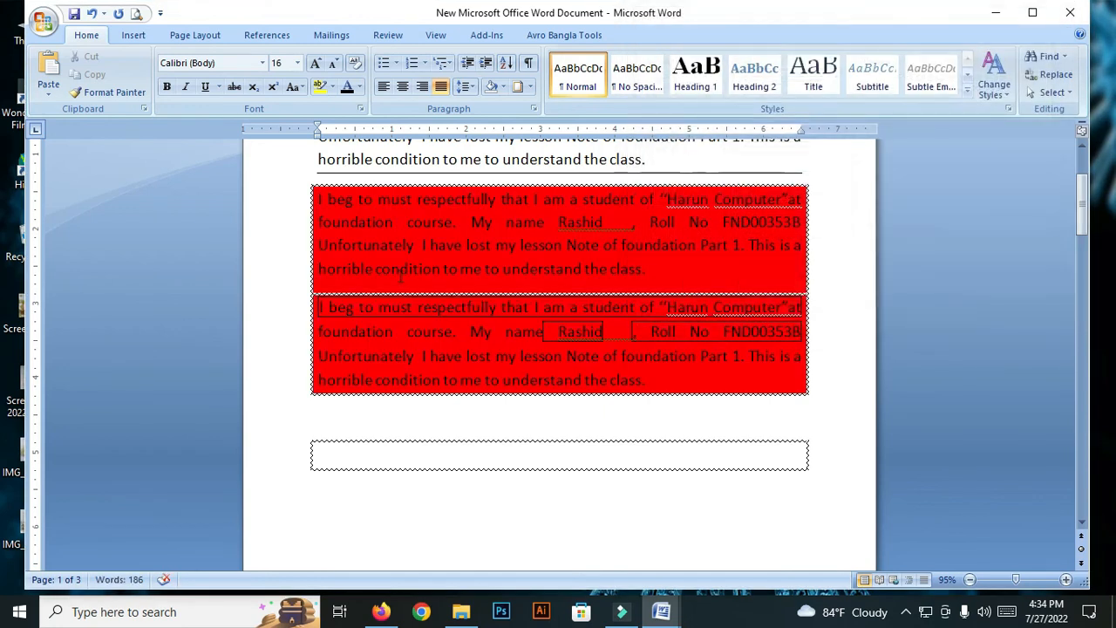
- Review the Borders and Shading settings of the red-shaded paragraphs and accept them without changes
{"action": "left_click", "coordinate": [529, 88]}
{"action": "left_click", "coordinate": [562, 384]}
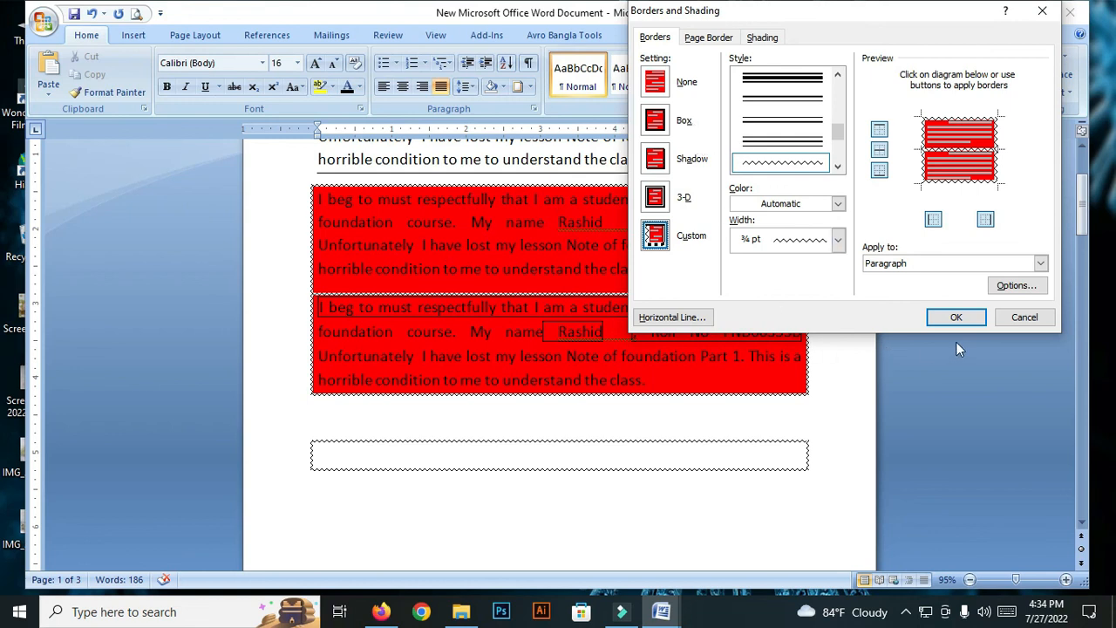
{"action": "left_click", "coordinate": [967, 318]}
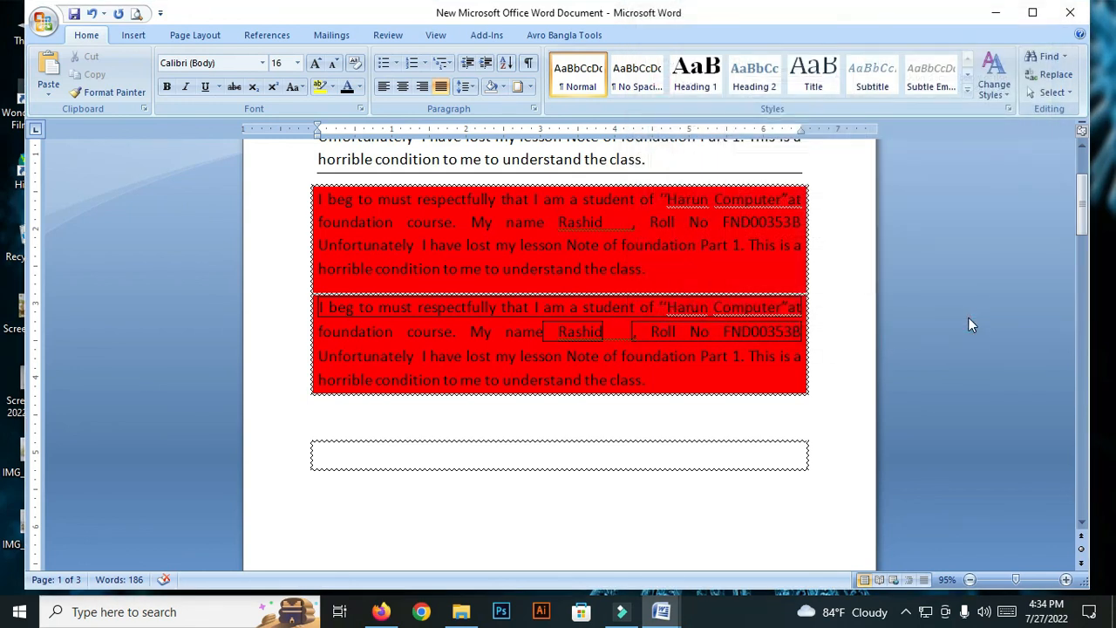